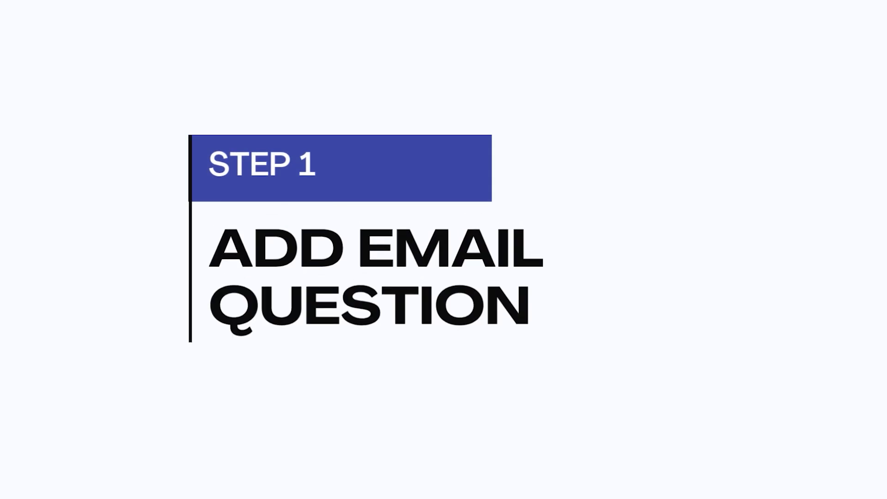
Open the Skincare Quiz editor and bring the Q11 Email question into view
left_click(699, 323)
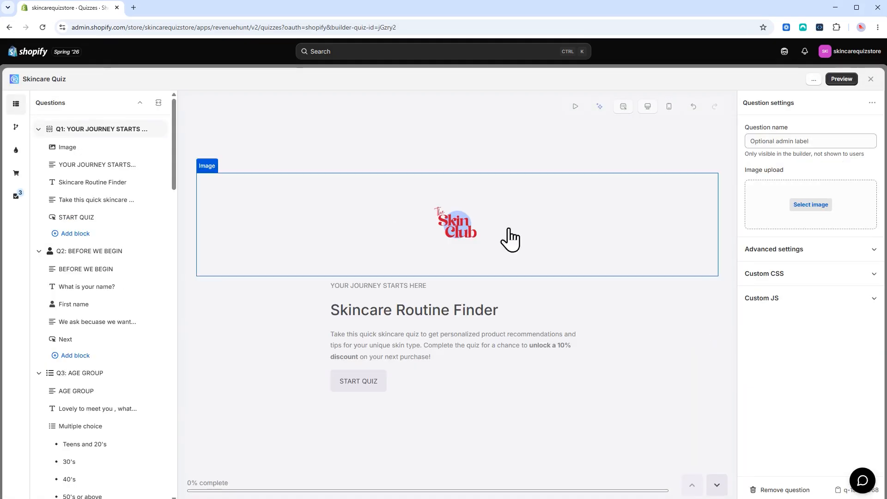
left_click_drag(175, 137, 160, 457)
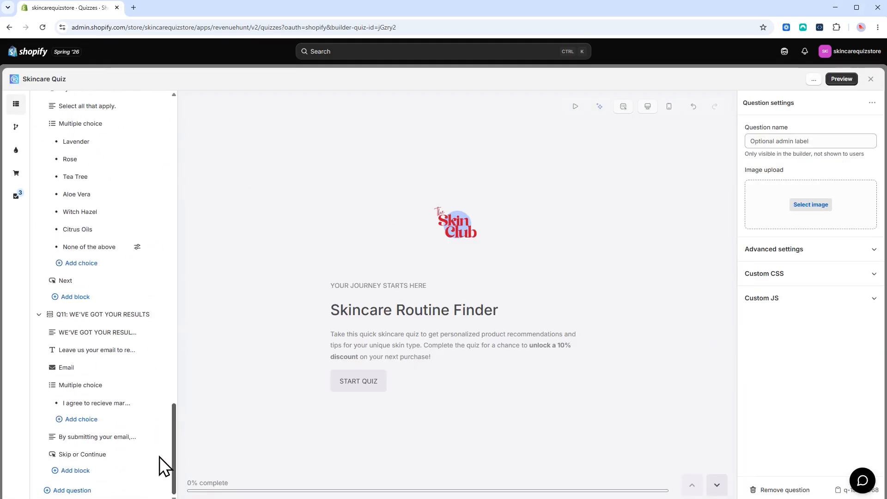
left_click(88, 370)
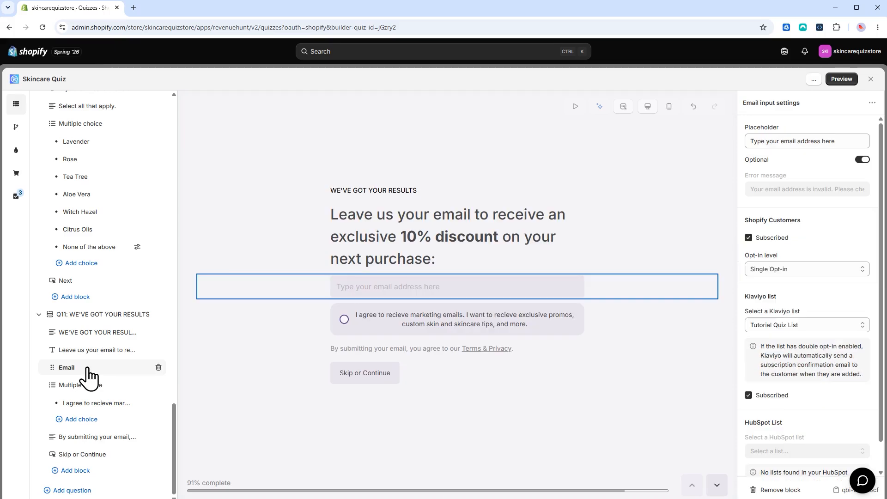
Browse the Add question and Add block pickers, closing both without adding anything
left_click(74, 492)
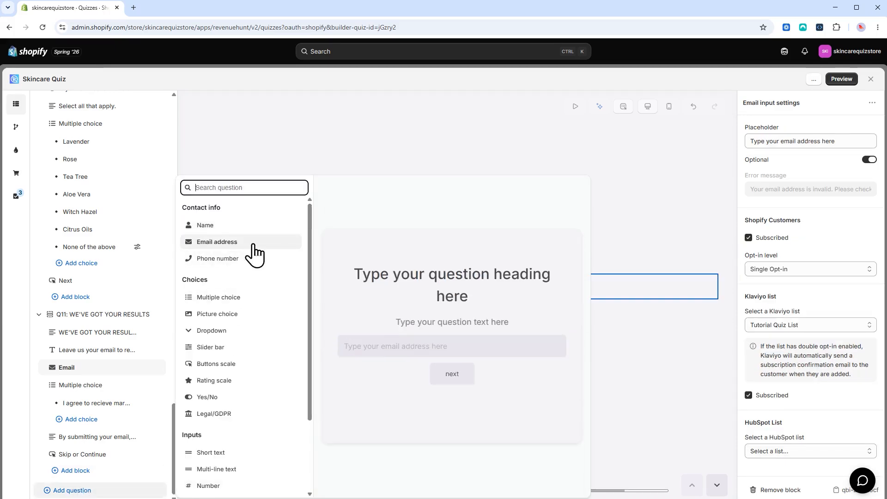
key("Escape")
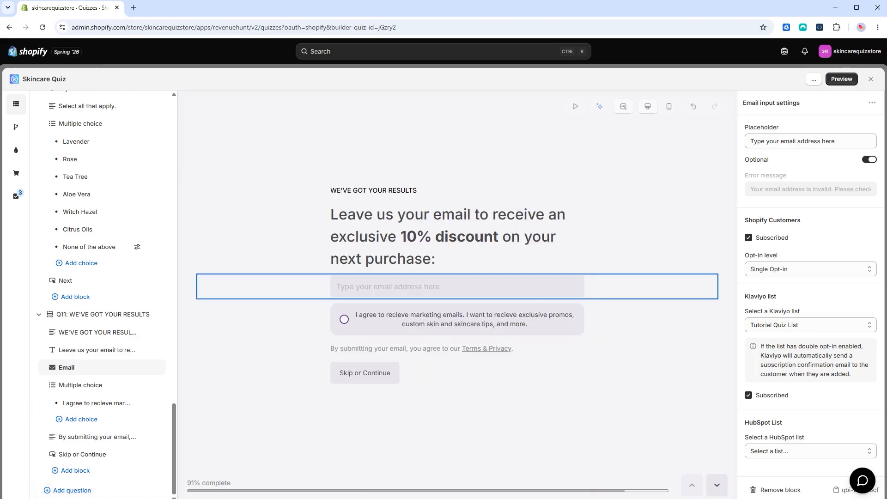
left_click(78, 470)
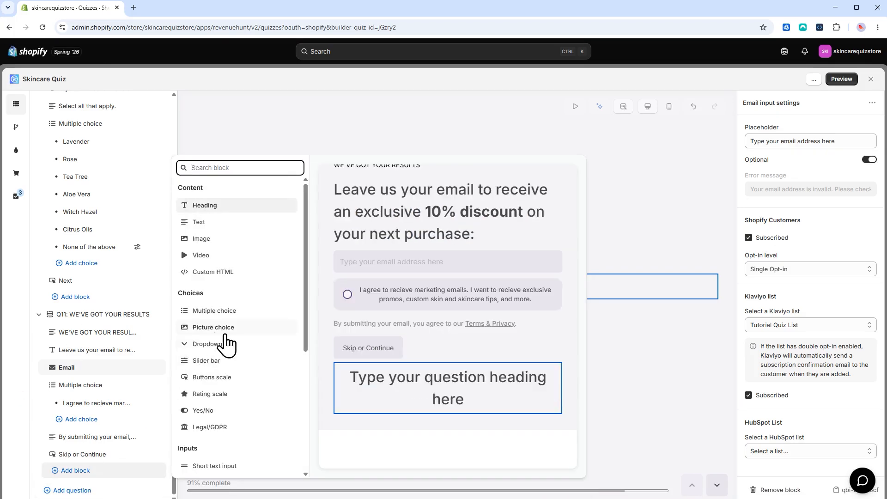
scroll(229, 351, "down", 1)
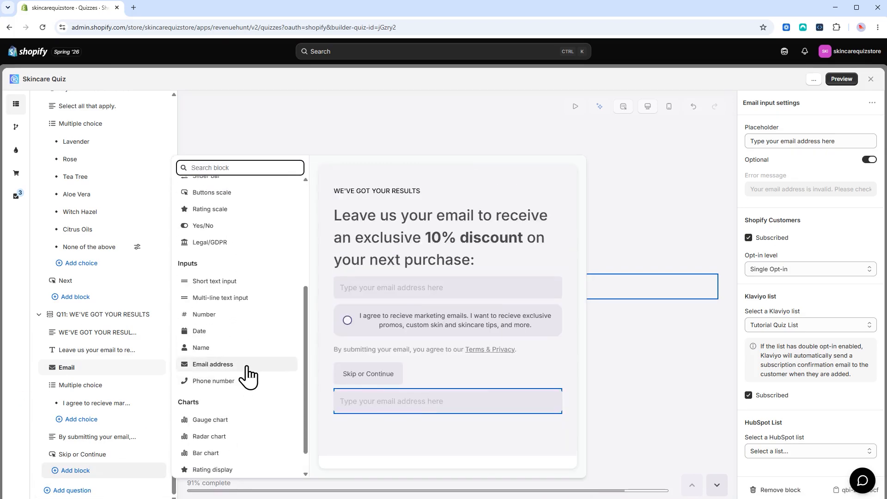
left_click(18, 400)
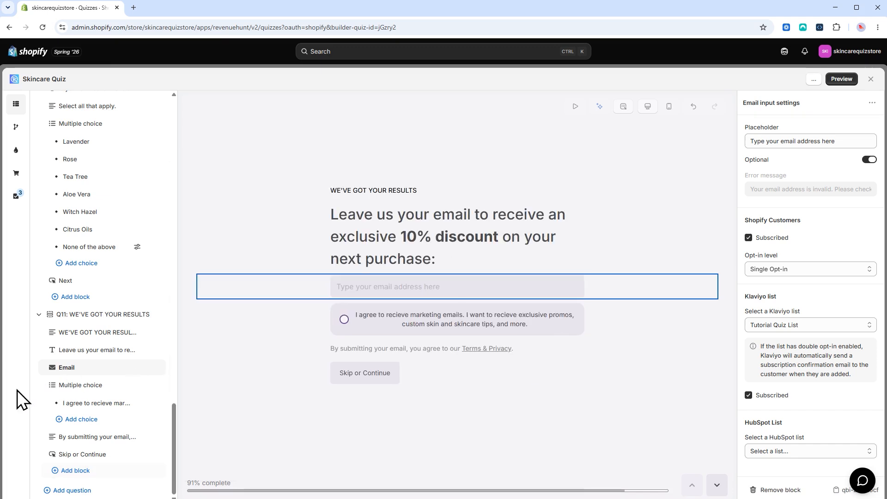
Select the marketing-consent choice on Q11 and show its settings
left_click(342, 325)
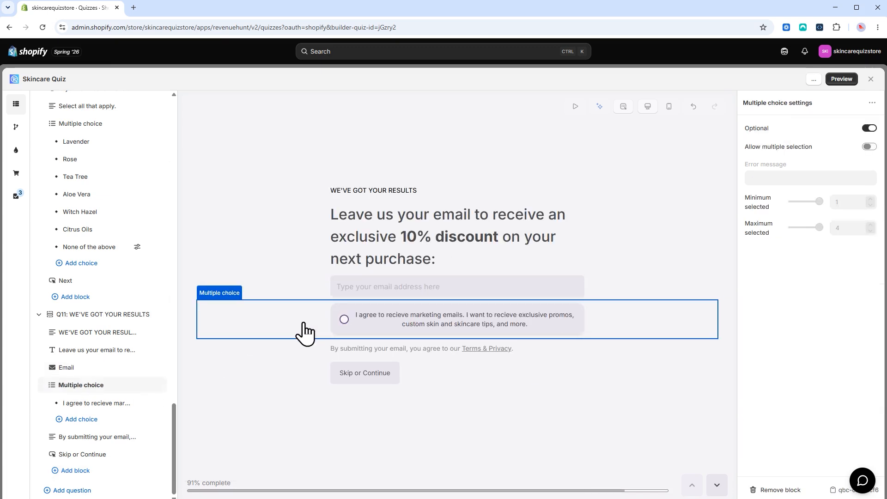
left_click(371, 329)
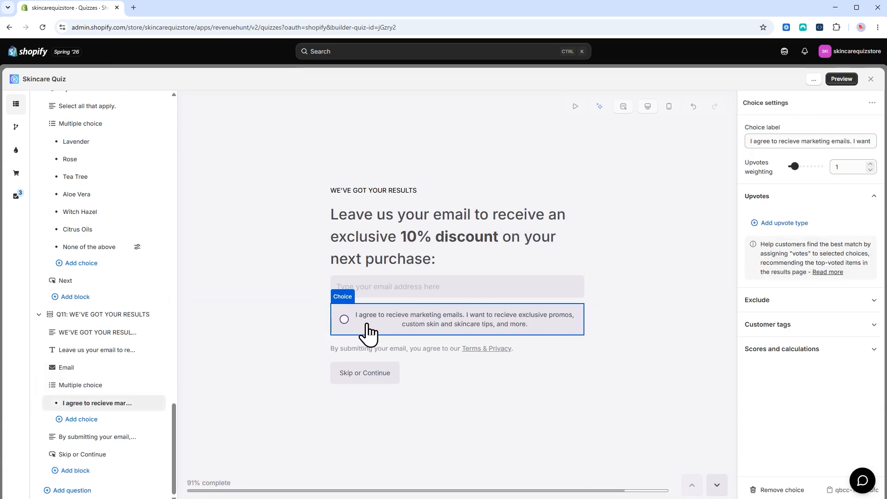
left_click(818, 142)
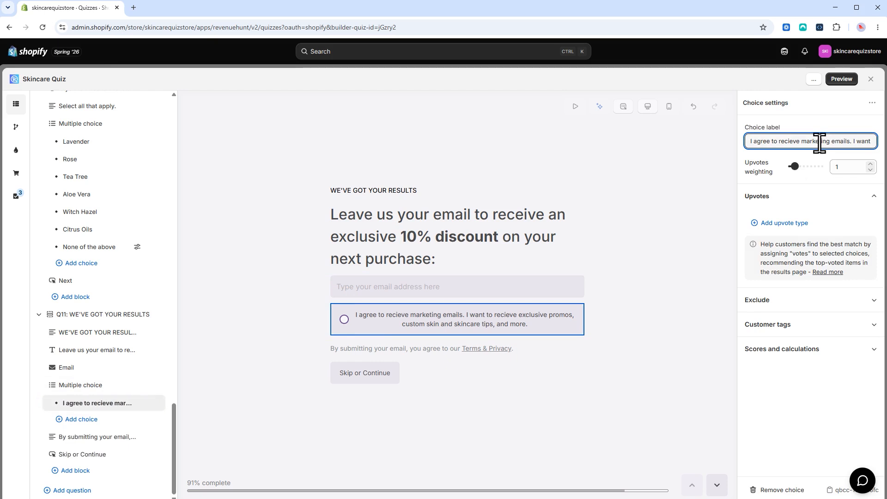
left_click(345, 327)
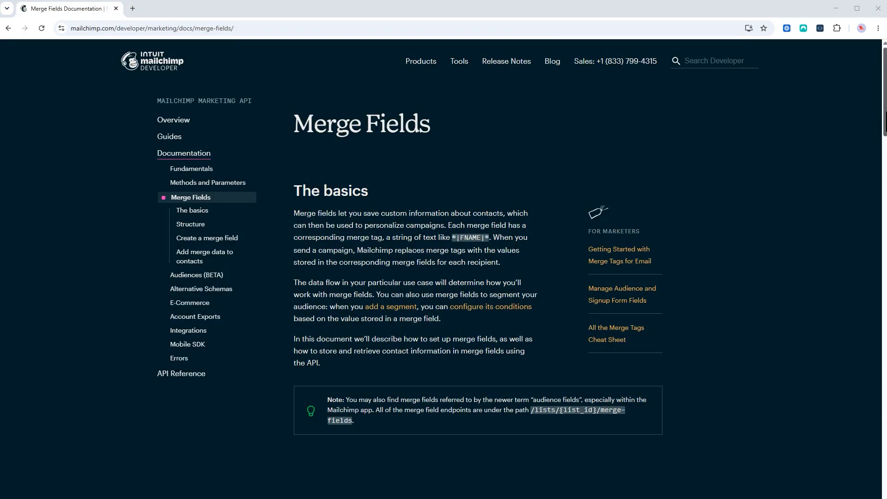
Scroll through the Mailchimp page to review the contact's tags and merge-fields docs
scroll(883, 133, "down", 1)
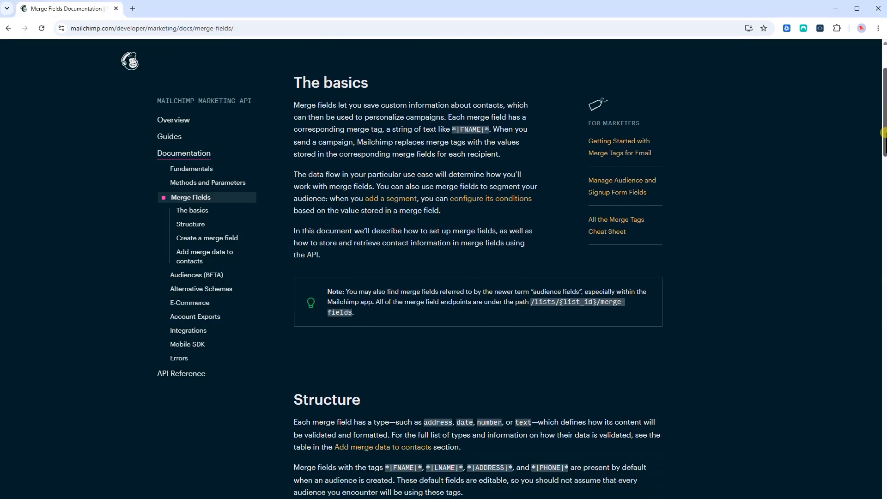
left_click_drag(883, 133, 860, 92)
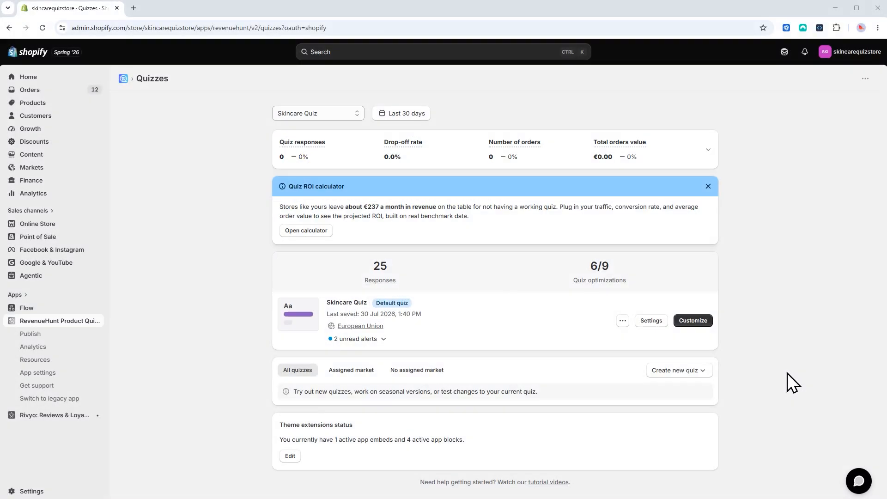
Open the Skincare Quiz editor with the question list expanded to show answer tags
left_click(712, 324)
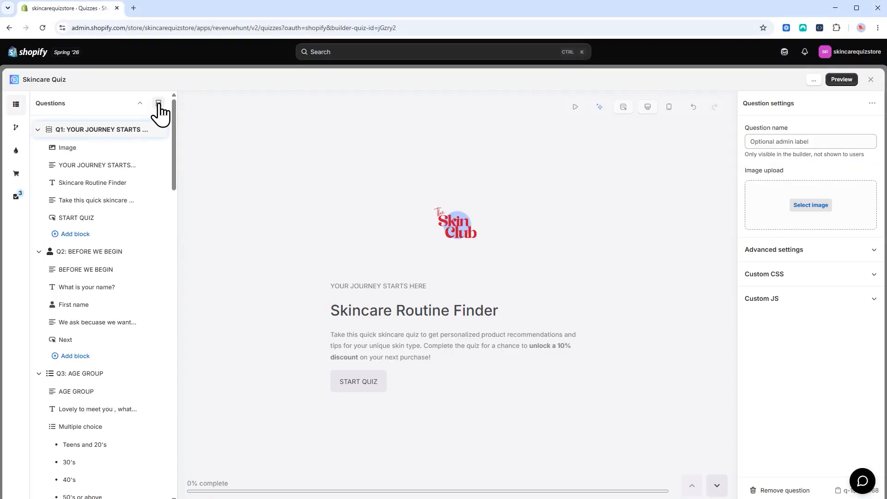
left_click(159, 103)
scroll(364, 239, "down", 5)
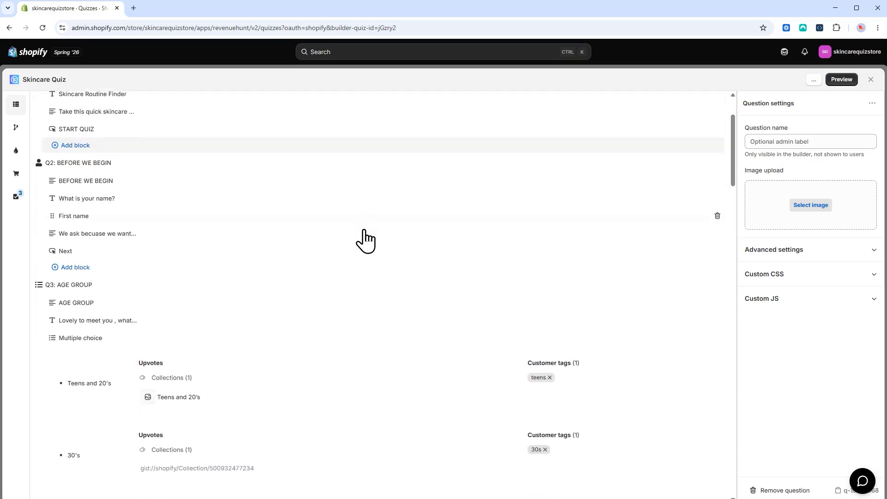
Check the Teens and 20's answer's customer tags, then scroll down to Q4's skin-type answers
left_click(587, 264)
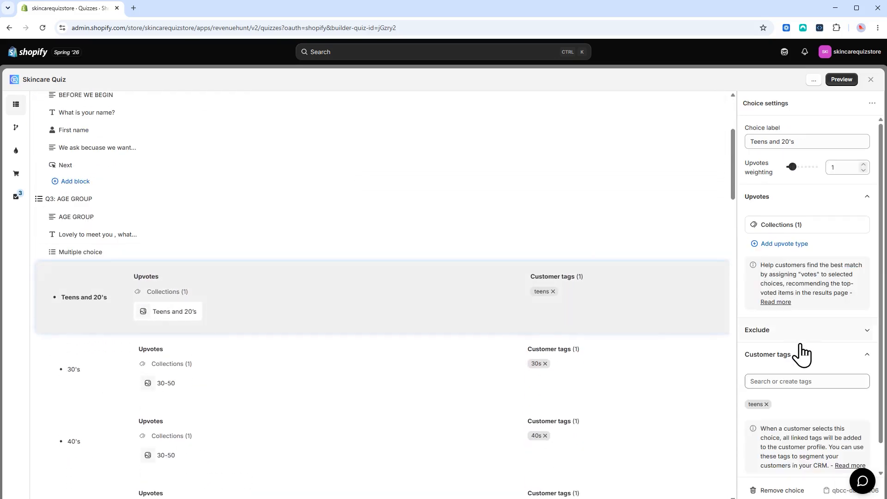
left_click(782, 352)
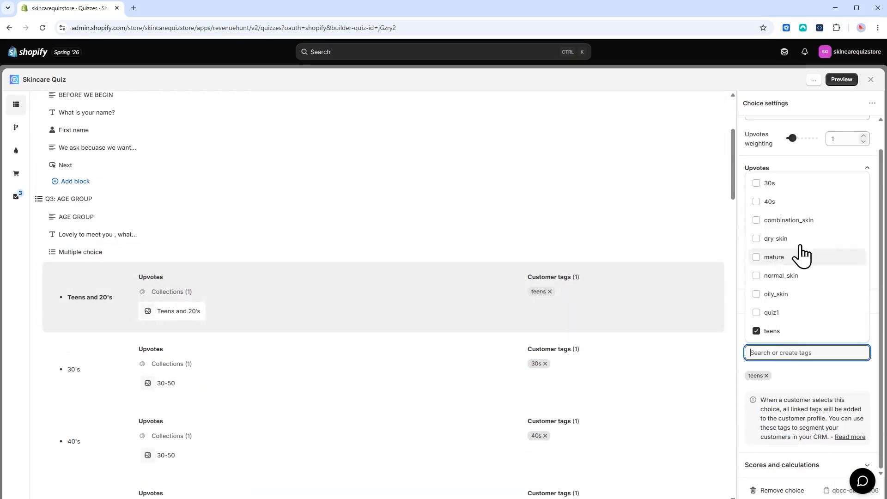
left_click(813, 391)
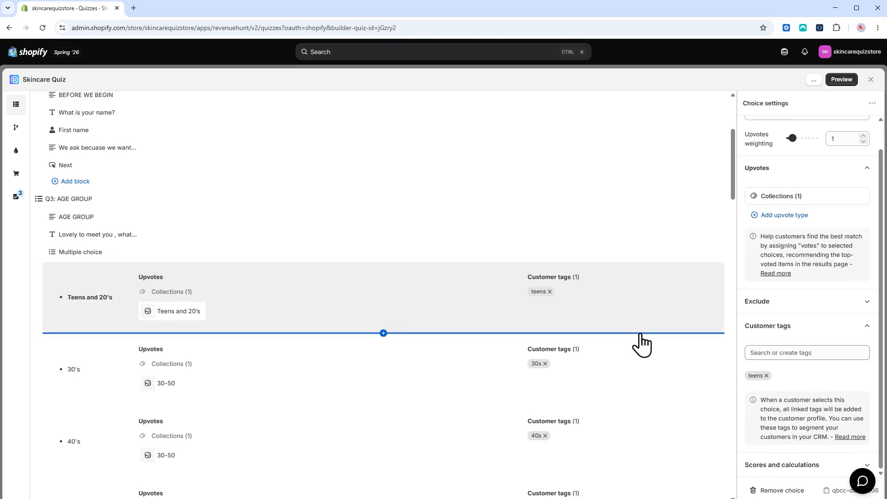
scroll(641, 343, "down", 2)
scroll(641, 344, "down", 9)
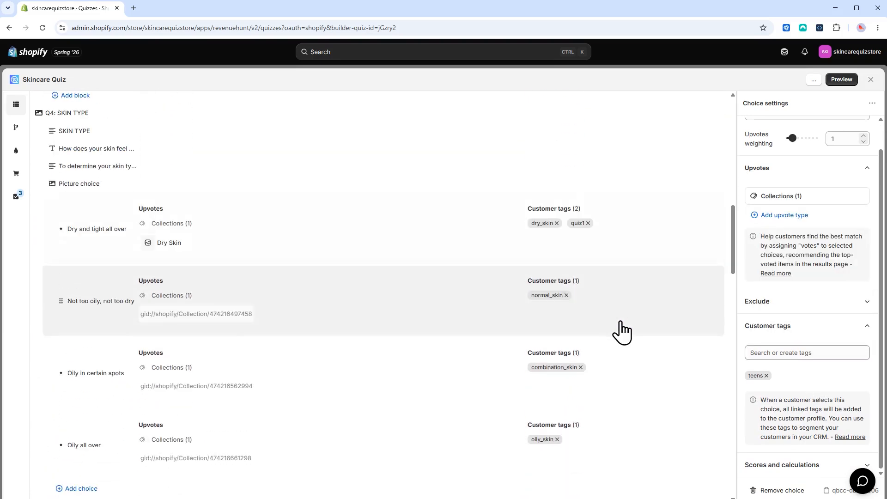
Select the Dry and tight all over and Oily all over answers and view their customer tag list
left_click(621, 247)
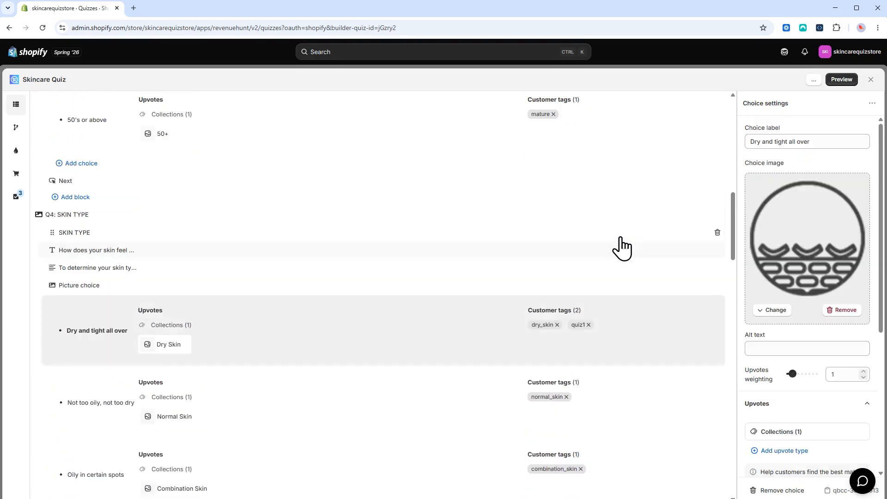
scroll(780, 390, "down", 3)
scroll(780, 387, "down", 2)
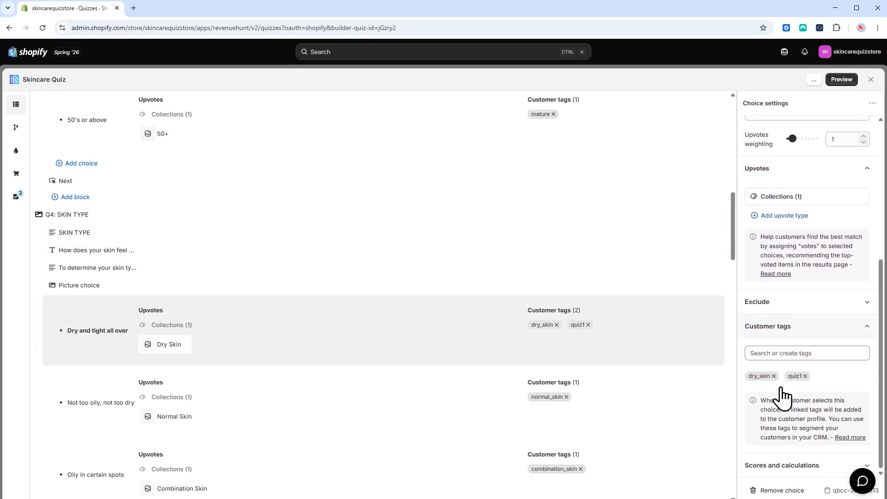
scroll(593, 378, "down", 5)
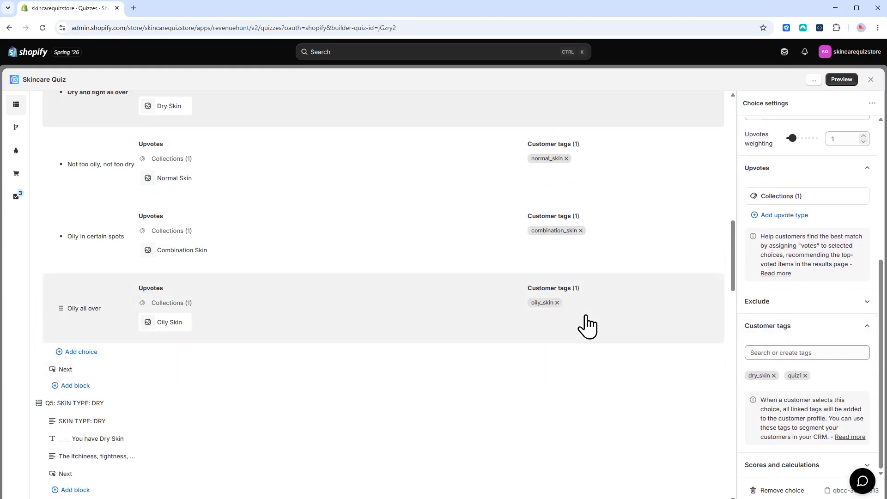
left_click(593, 307)
scroll(779, 386, "down", 5)
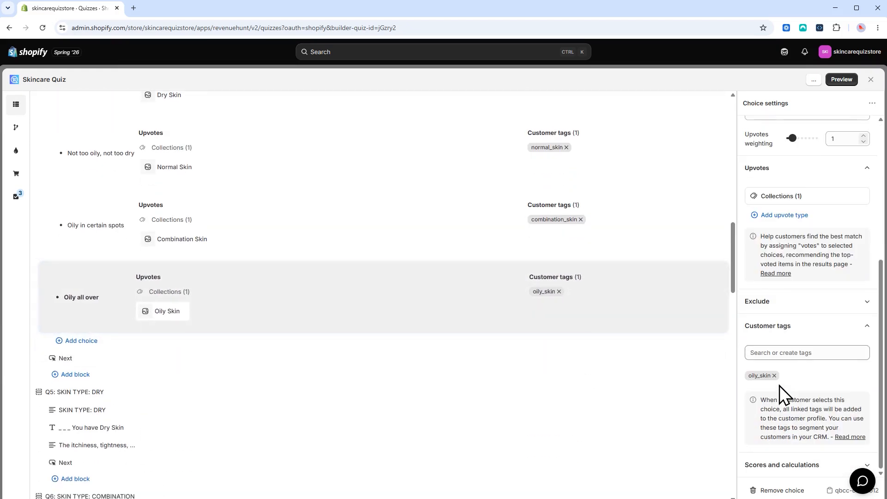
left_click(788, 352)
scroll(640, 349, "up", 5)
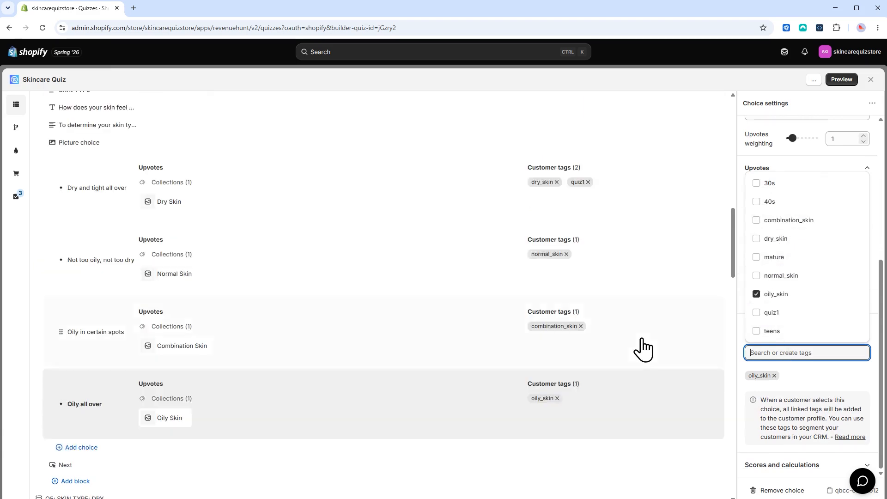
Add the quiz1 tag to the Not too oily, not too dry answer
left_click(644, 350)
left_click(647, 367)
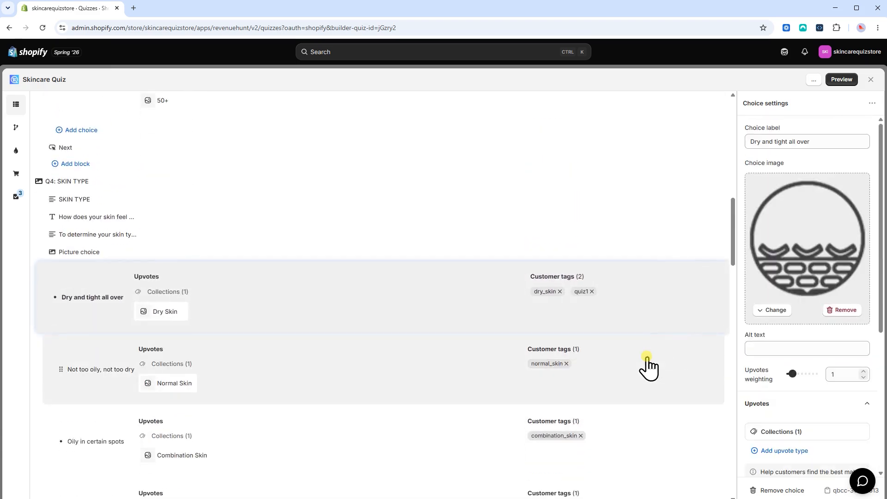
scroll(647, 368, "down", 3)
scroll(791, 410, "down", 4)
left_click(805, 402)
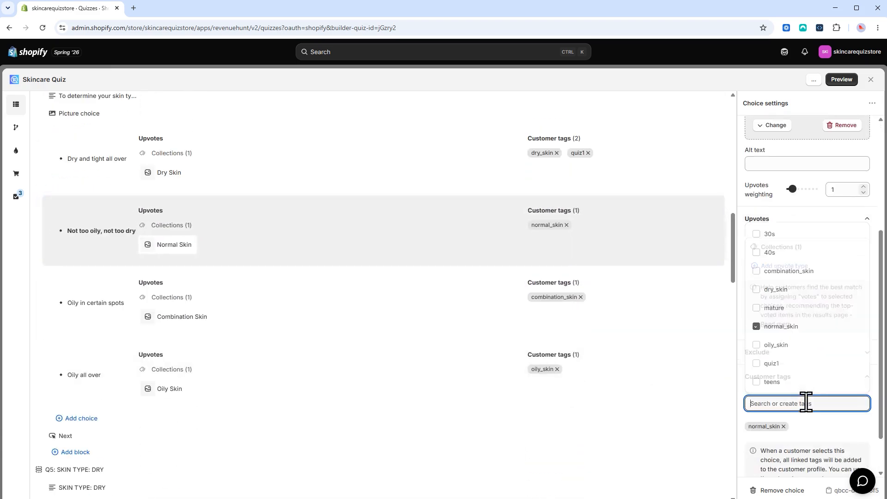
left_click(776, 363)
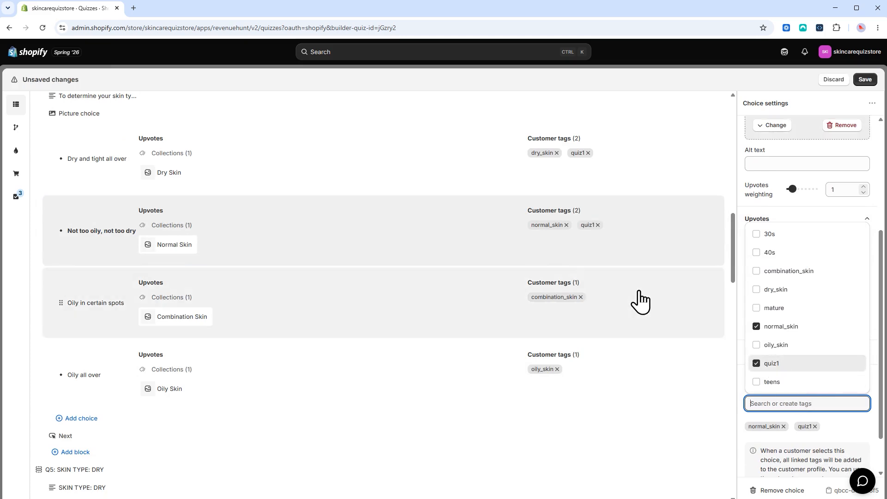
Add the quiz1 tag to the Oily in certain spots and Oily all over answers
left_click(637, 300)
scroll(799, 416, "down", 5)
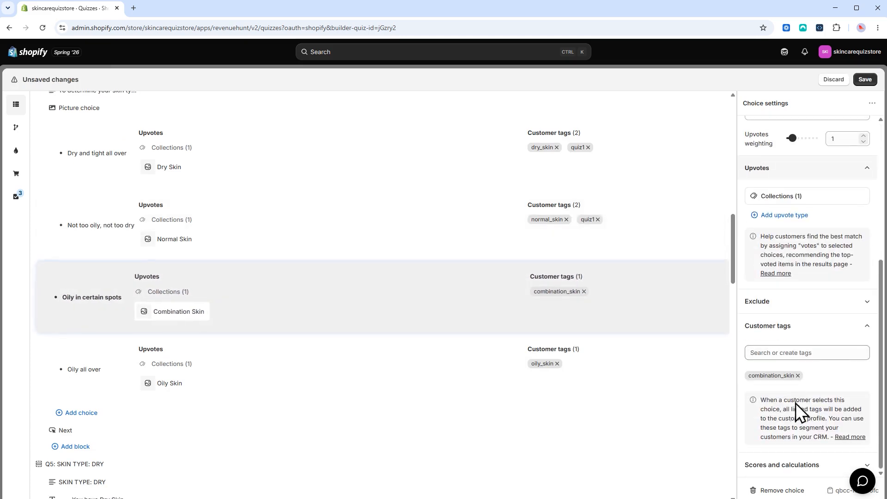
left_click(802, 353)
left_click(771, 317)
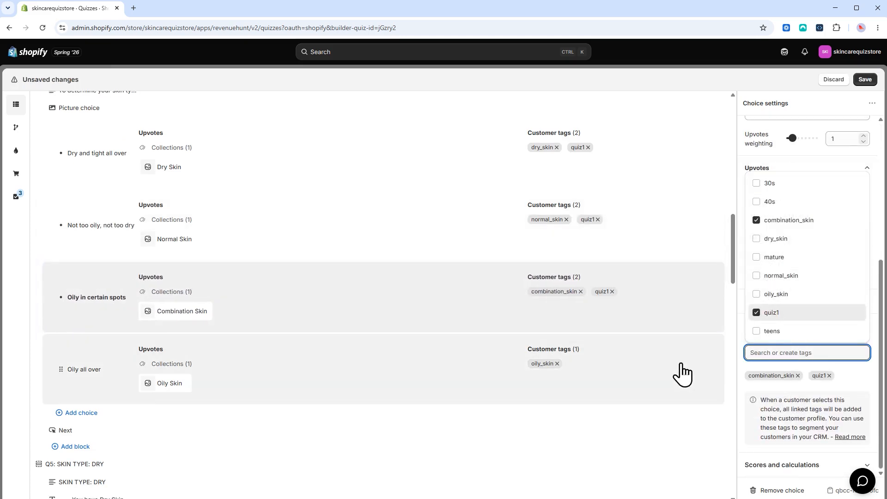
left_click(677, 372)
scroll(725, 376, "down", 3)
scroll(800, 356, "down", 5)
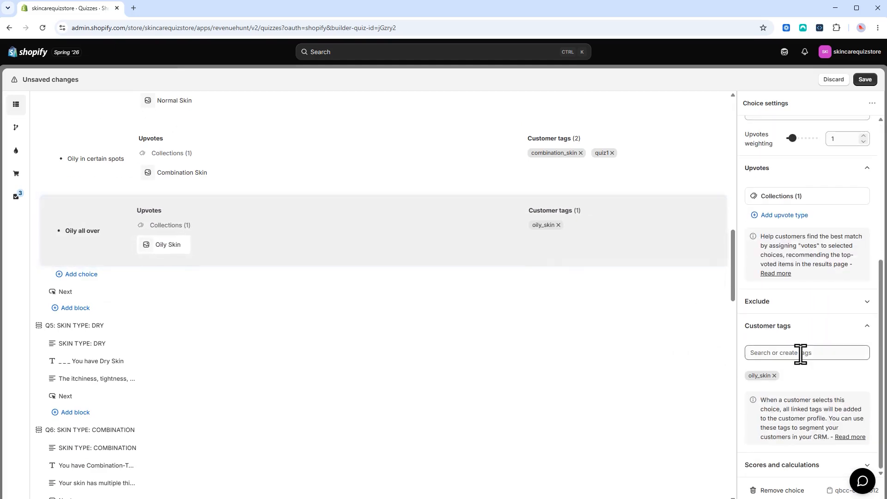
left_click(799, 354)
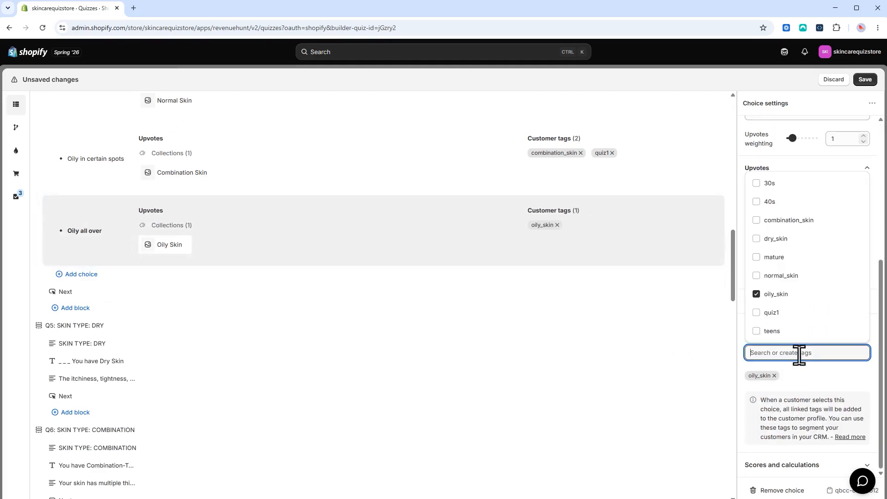
left_click(769, 314)
Save the quiz with the new quiz1 tags
scroll(647, 277, "up", 3)
scroll(631, 272, "down", 1)
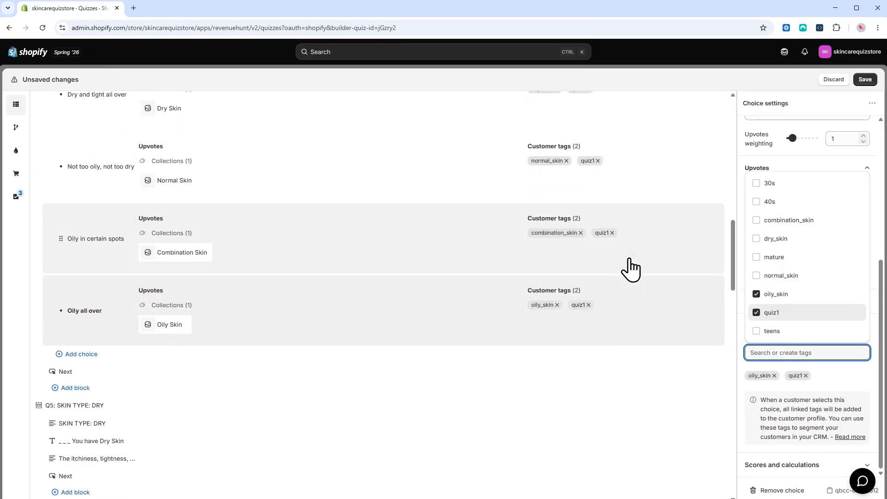
scroll(631, 259, "up", 2)
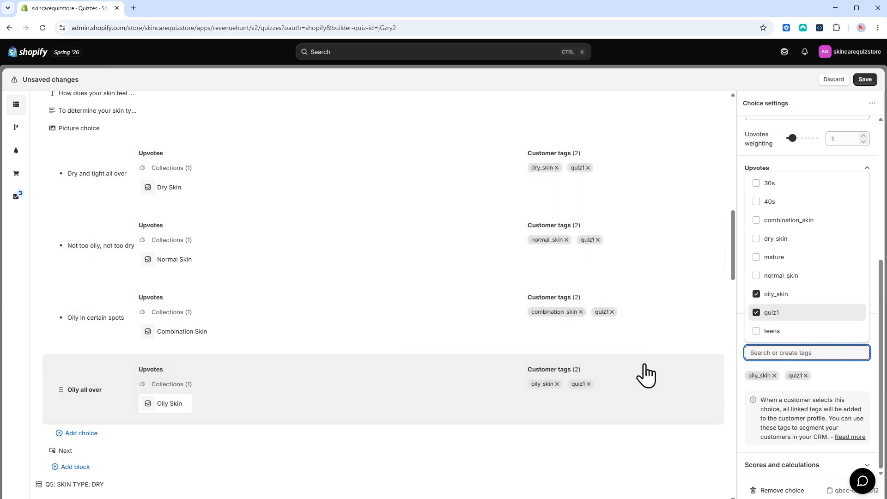
left_click(864, 79)
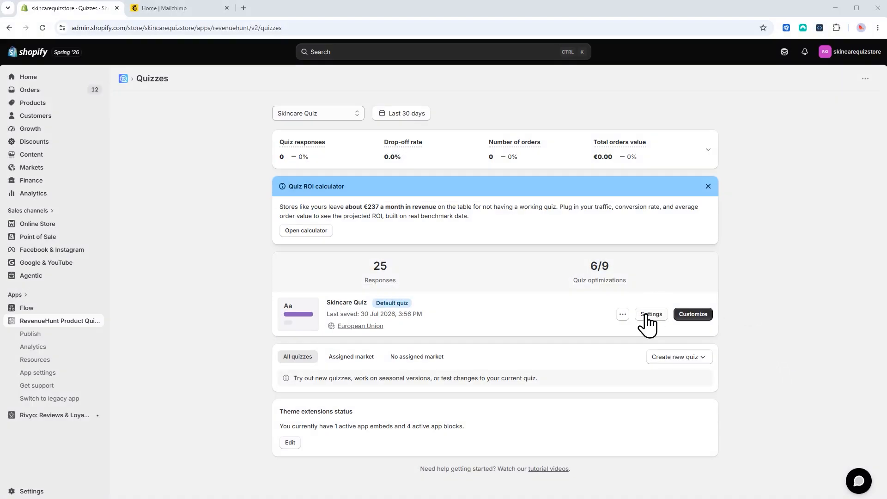
Open the Skincare Quiz's Mailing & CRMs integrations, scrolled to the Mailchimp (Beta) card
left_click(646, 315)
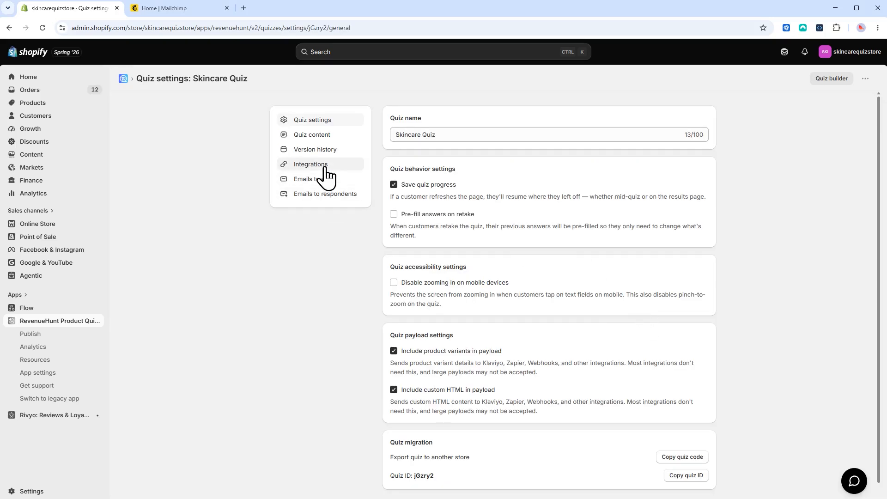
left_click(326, 167)
left_click(552, 114)
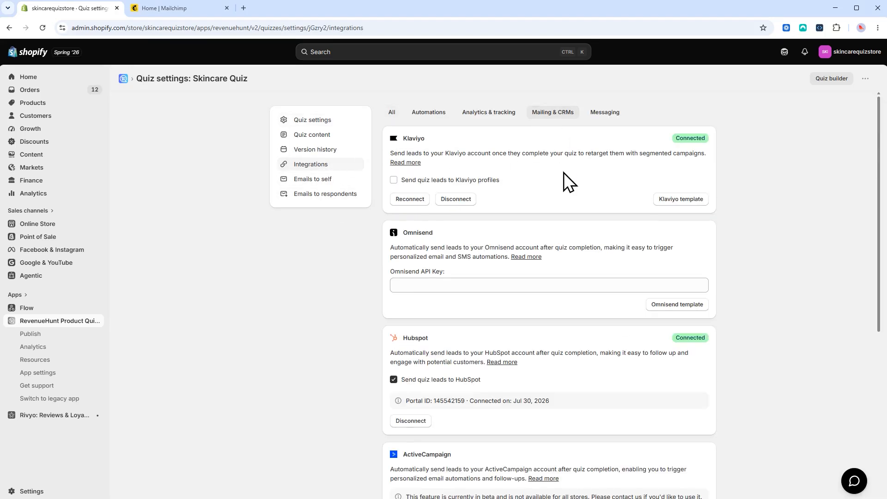
scroll(564, 253, "down", 6)
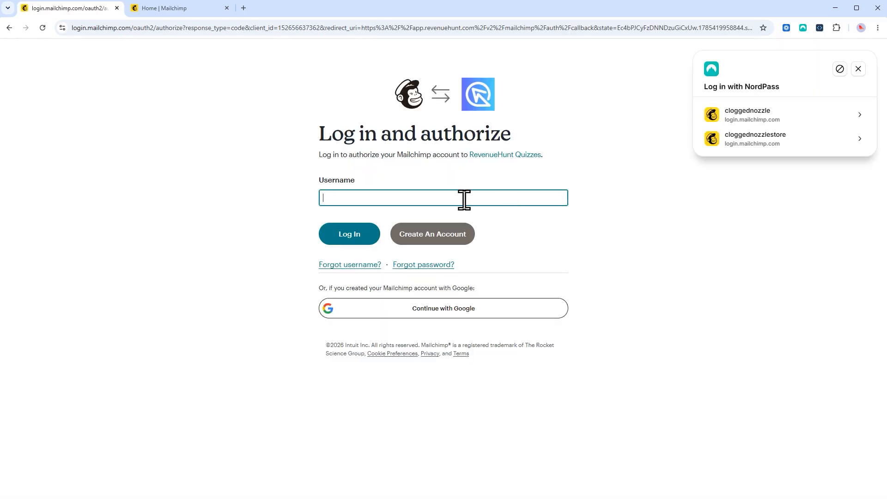
Log in to Mailchimp with the saved credentials and allow RevenueHunt Quizzes access
left_click(463, 199)
left_click(340, 240)
left_click(339, 241)
left_click(341, 278)
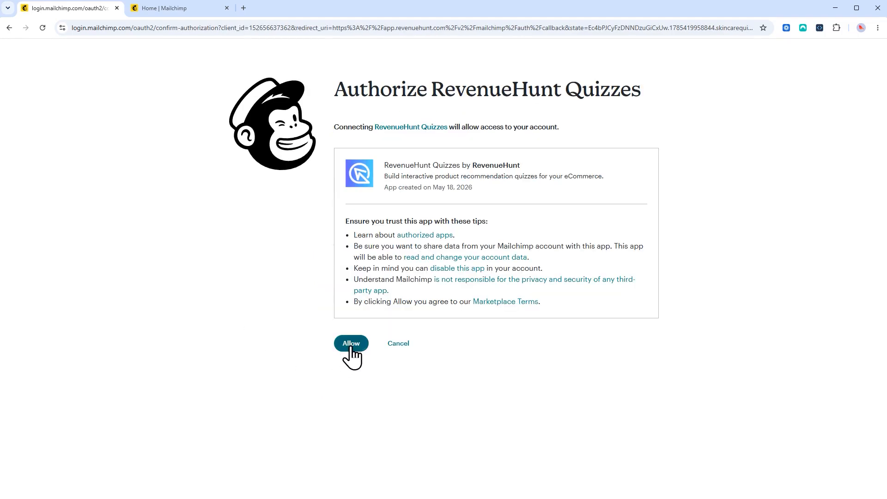
left_click(351, 344)
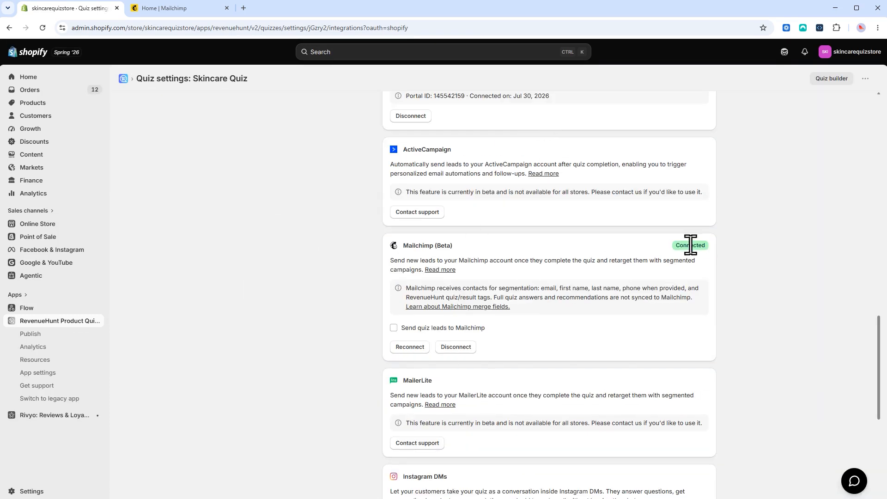
Turn on Send quiz leads to Mailchimp, save, and return to the Quizzes overview
left_click(728, 252)
left_click(393, 328)
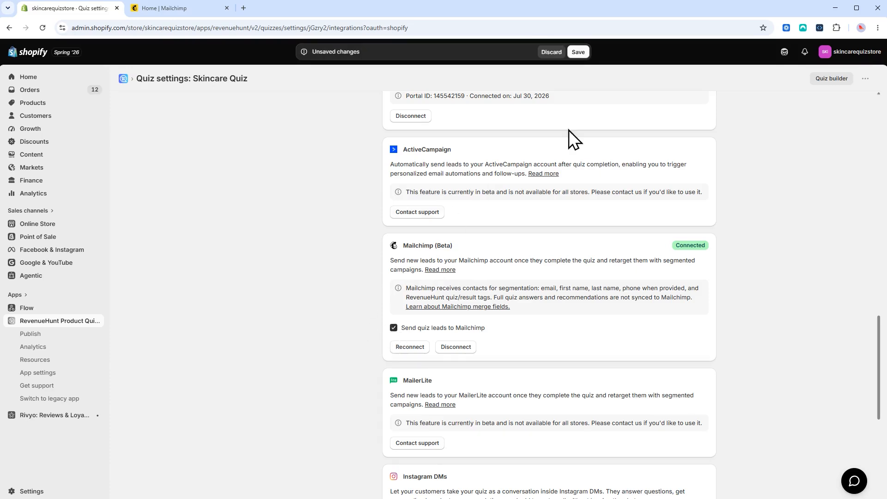
left_click(578, 56)
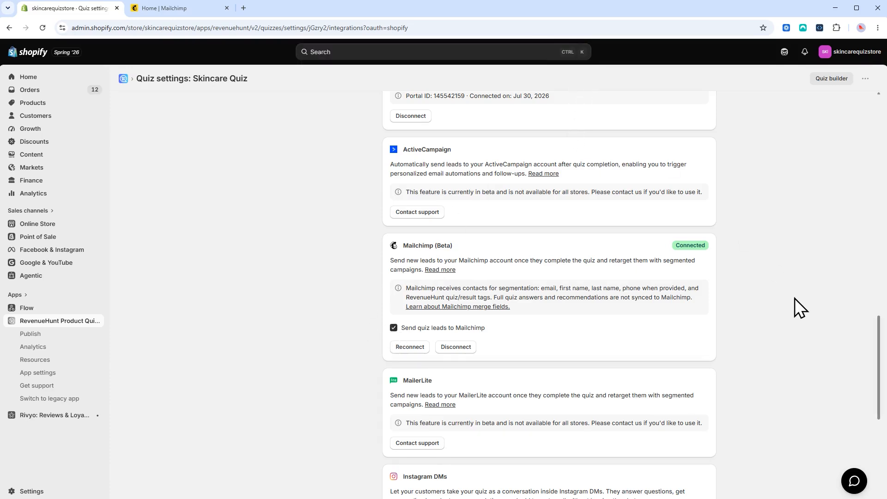
left_click(84, 322)
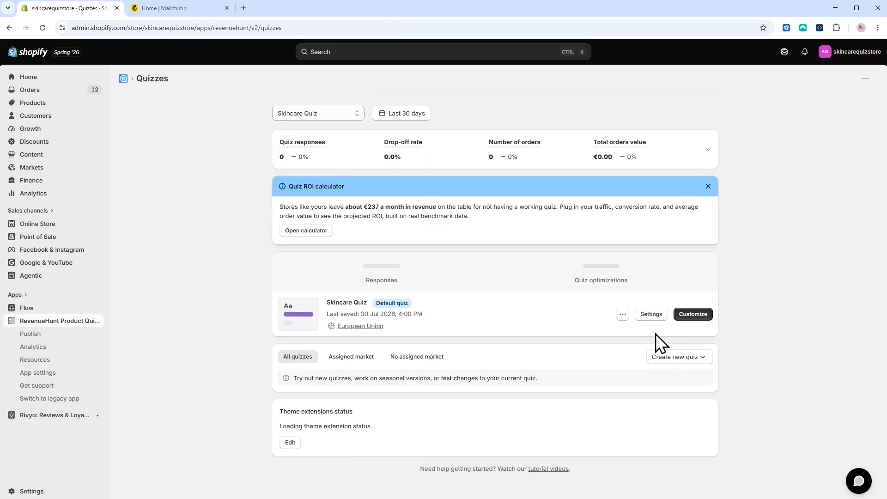
Reopen the Skincare Quiz's Mailing & CRMs integrations, untick Send quiz leads to Mailchimp, and save
left_click(650, 316)
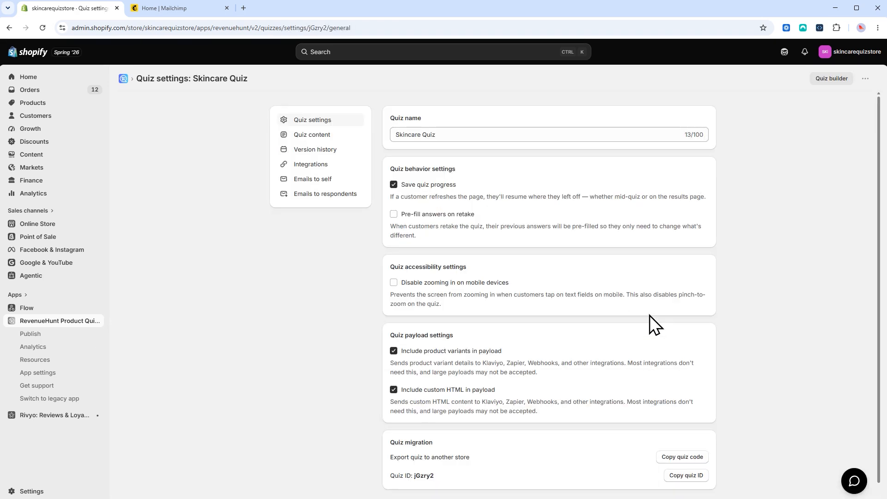
left_click(310, 165)
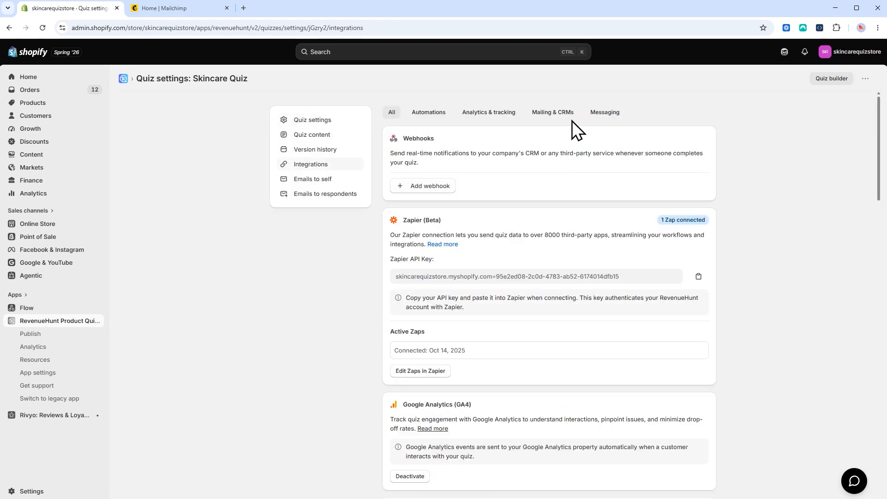
left_click(570, 115)
scroll(591, 306, "down", 6)
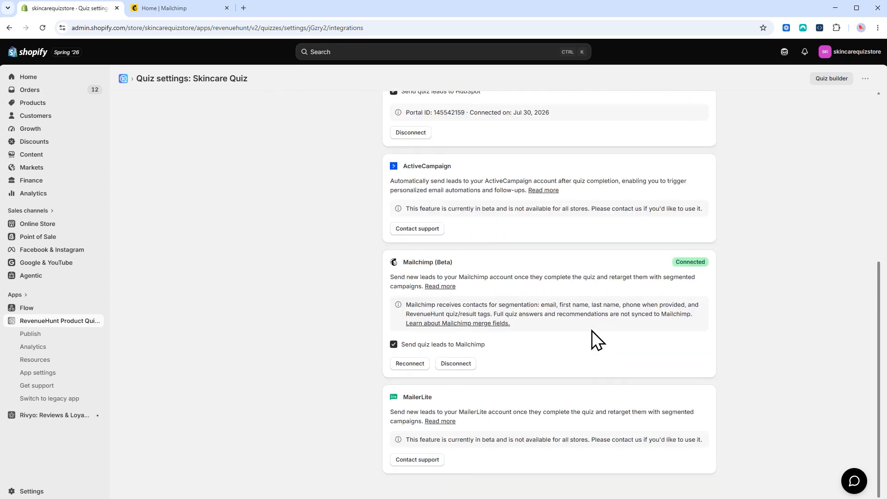
left_click(394, 344)
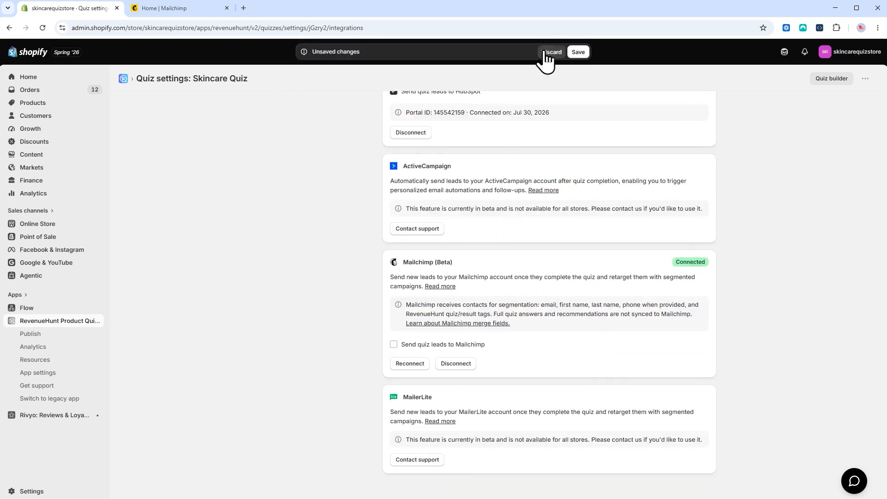
left_click(578, 55)
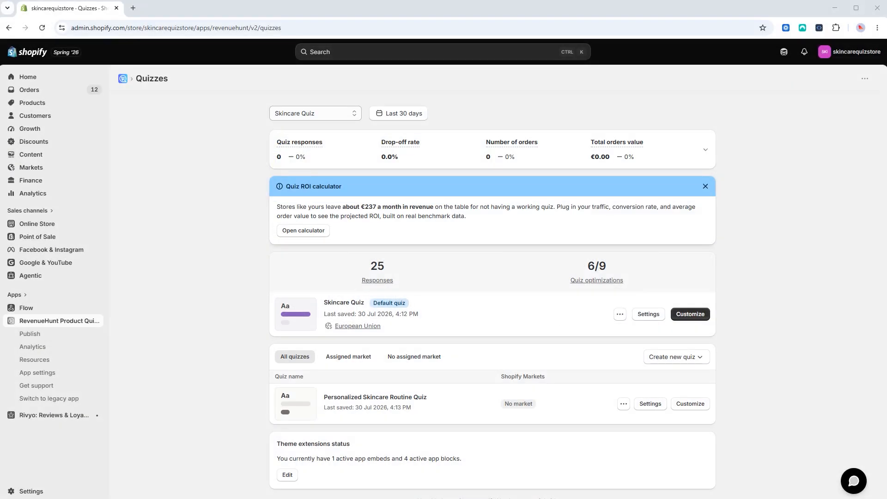
Set the Skincare Quiz Email block's Mailchimp audience to RevenueHunt, save, and close the builder
left_click(704, 314)
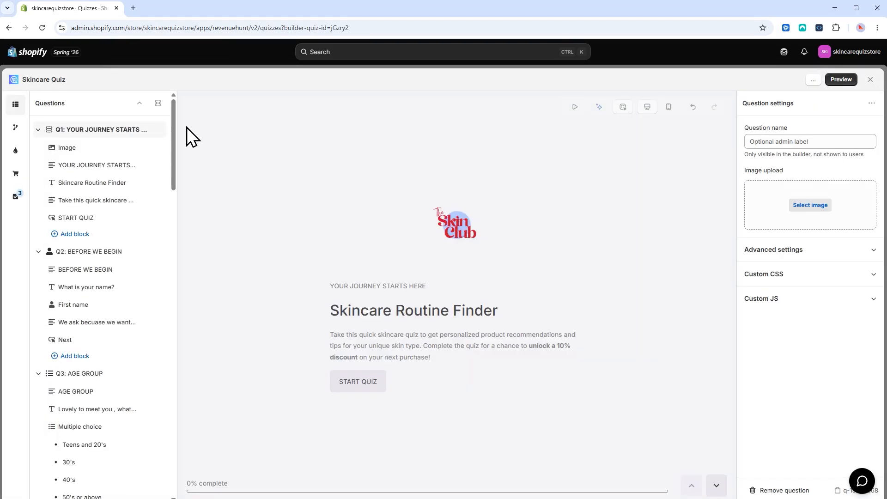
left_click_drag(173, 125, 160, 423)
scroll(157, 421, "down", 2)
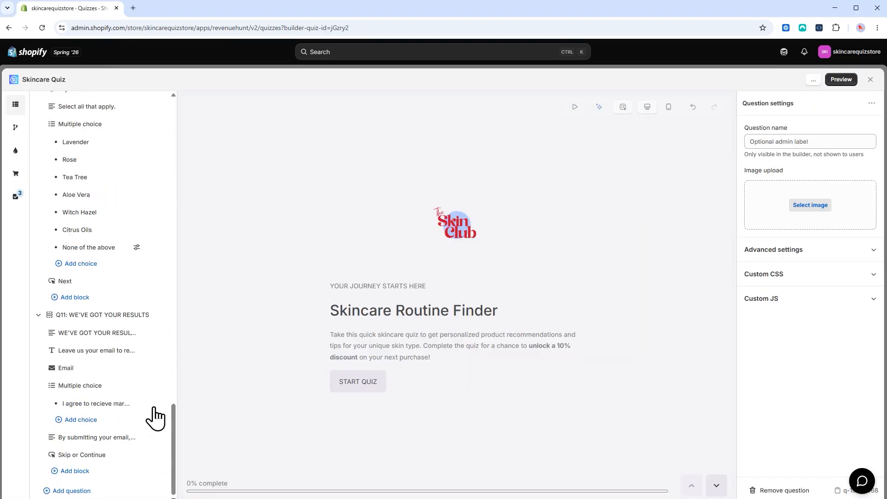
left_click(92, 370)
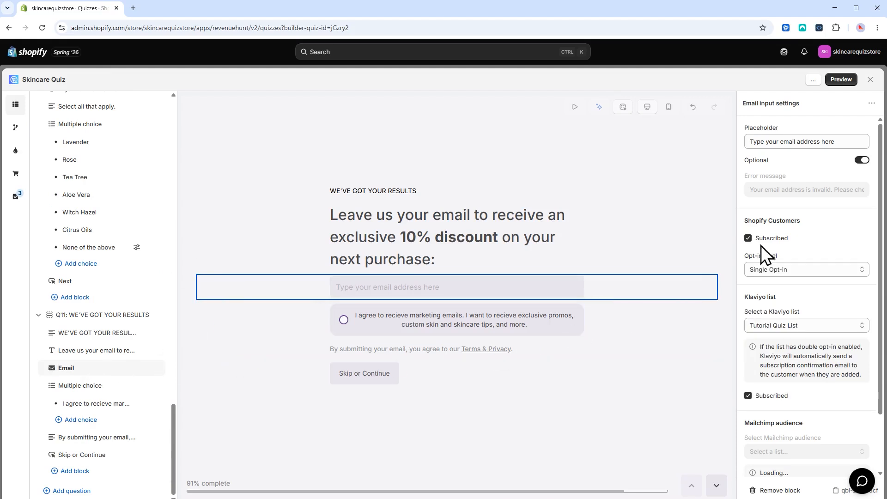
scroll(838, 217, "down", 1)
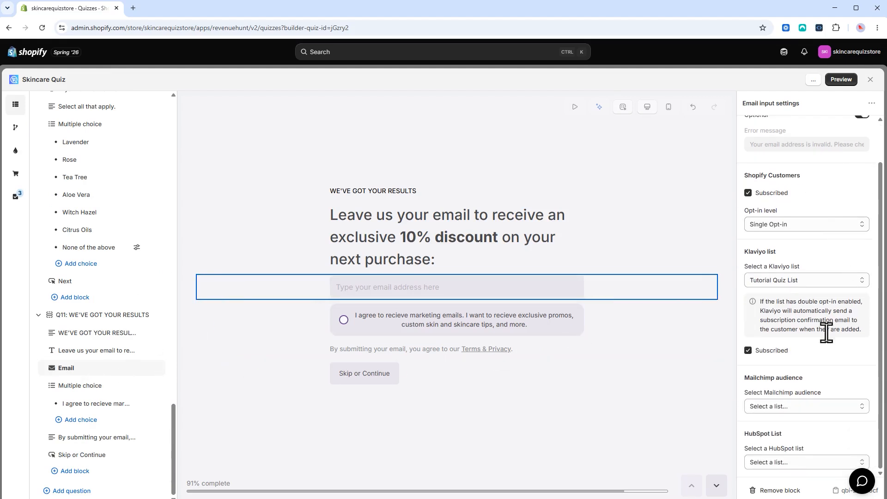
left_click_drag(746, 378, 809, 375)
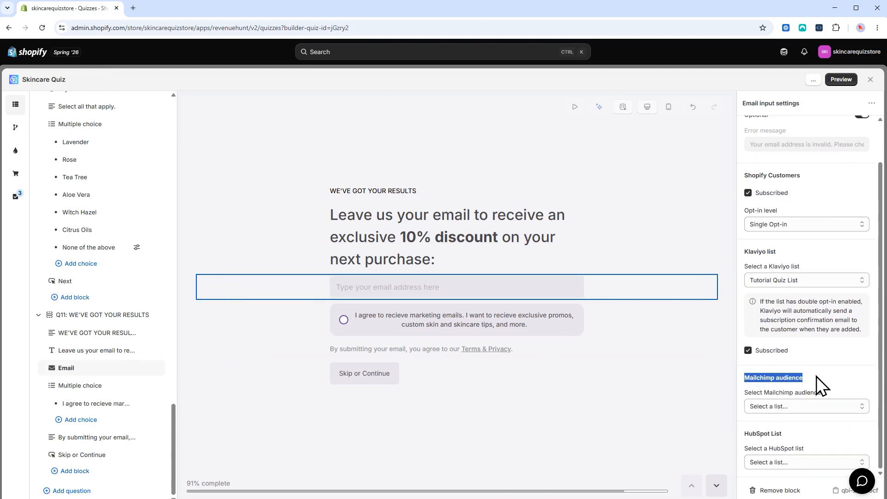
left_click(854, 408)
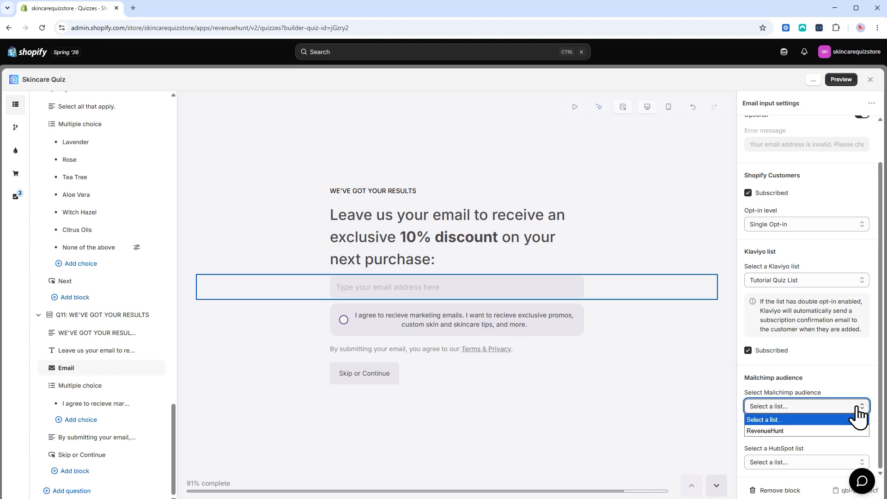
left_click(834, 431)
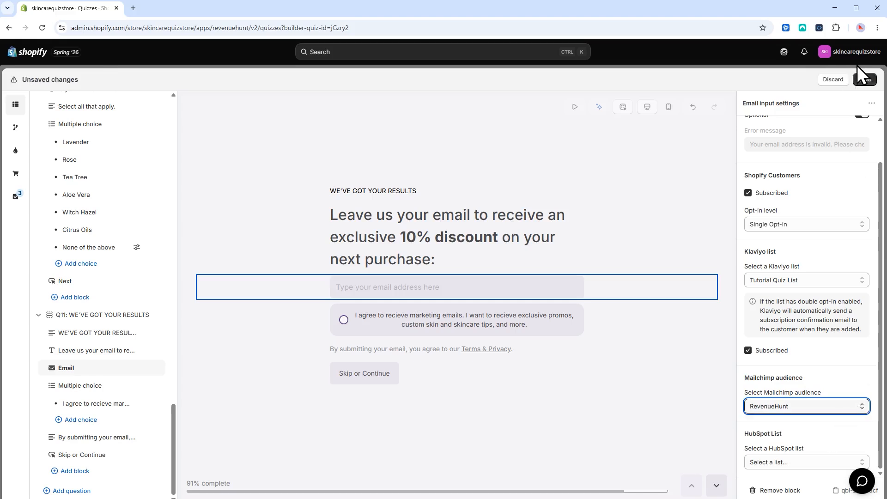
left_click(863, 79)
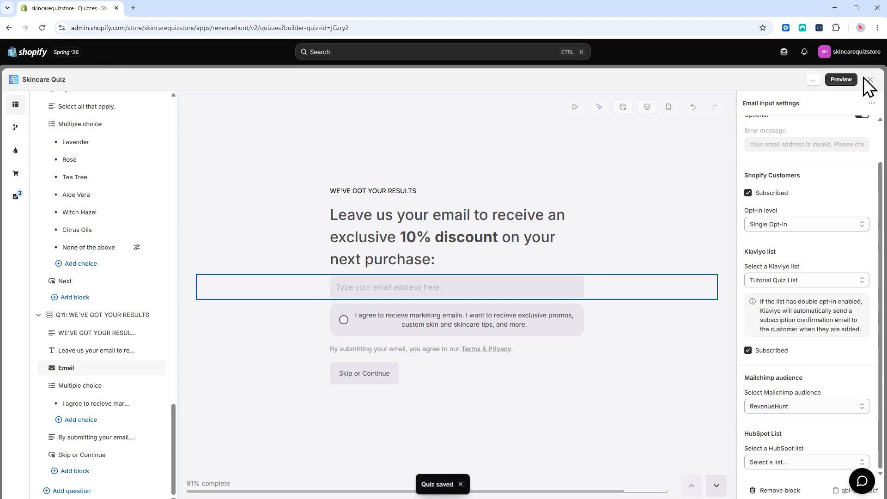
left_click(870, 80)
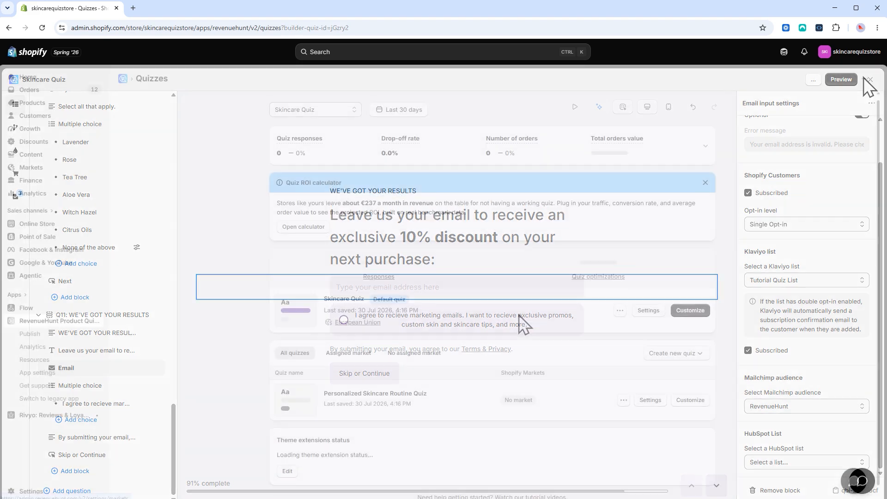
left_click(689, 389)
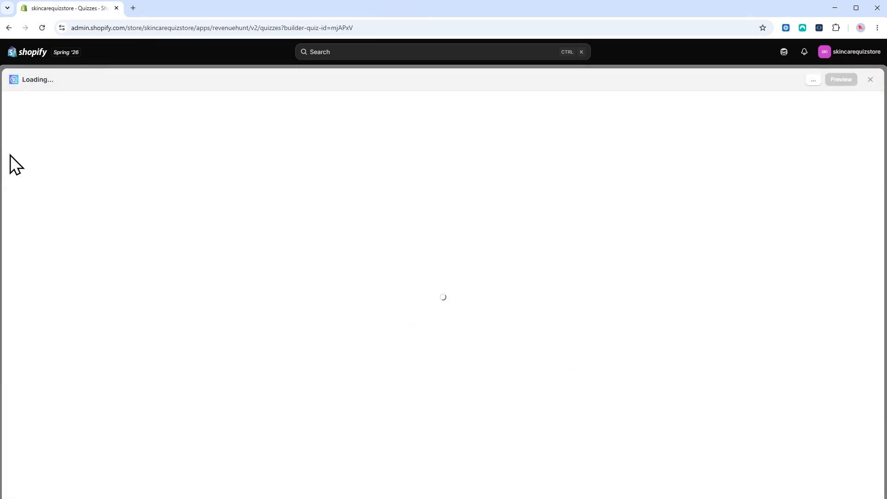
scroll(82, 194, "down", 1)
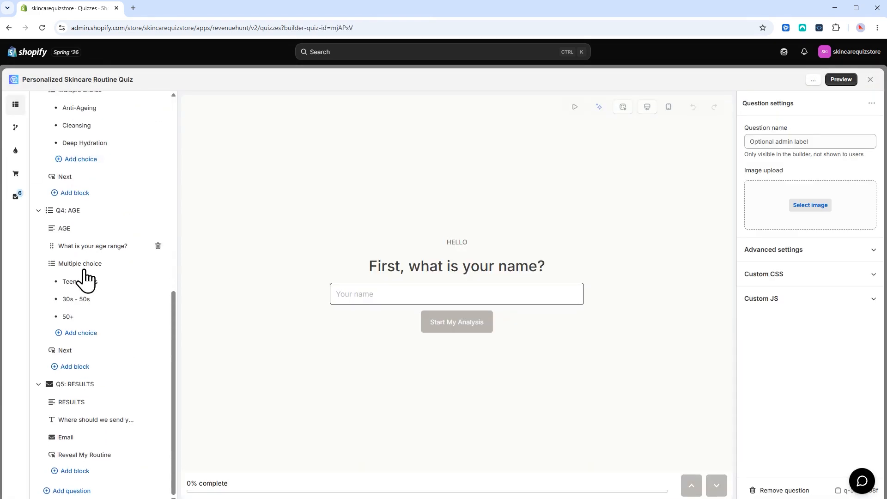
left_click(69, 438)
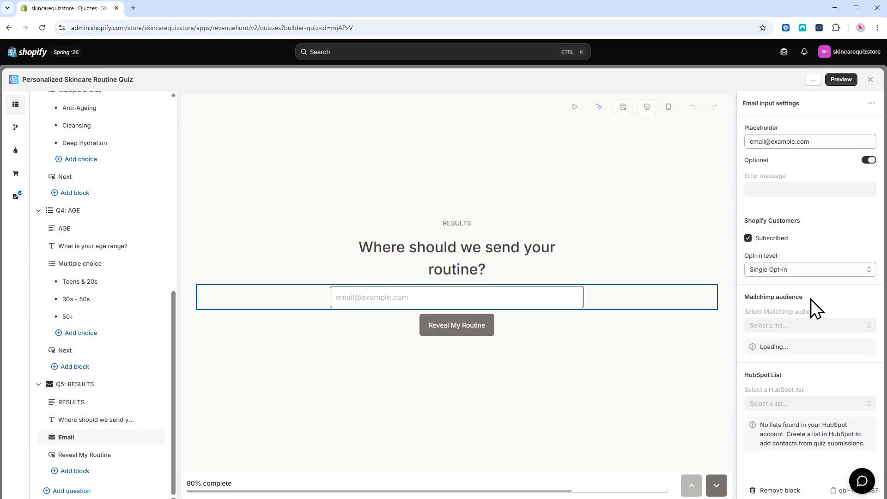
left_click(811, 325)
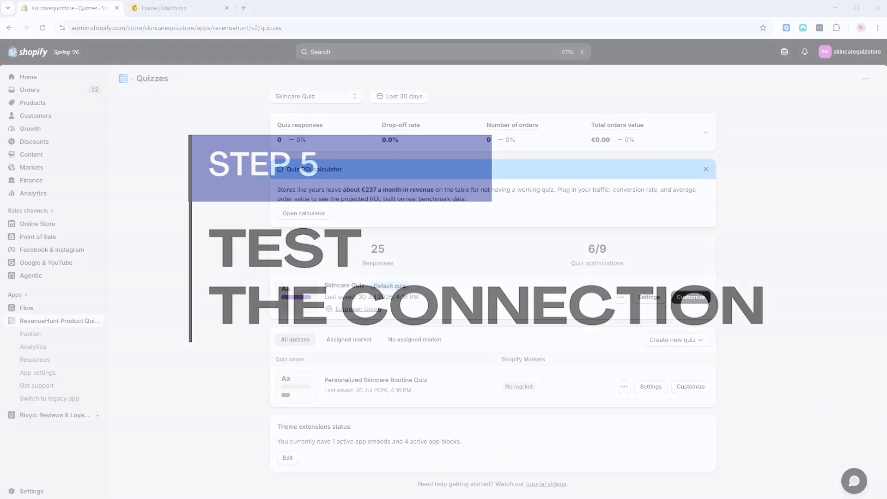
Start a Skincare Quiz preview, enter a test name, and answer the skin-feel, concerns and allergies questions
left_click(613, 296)
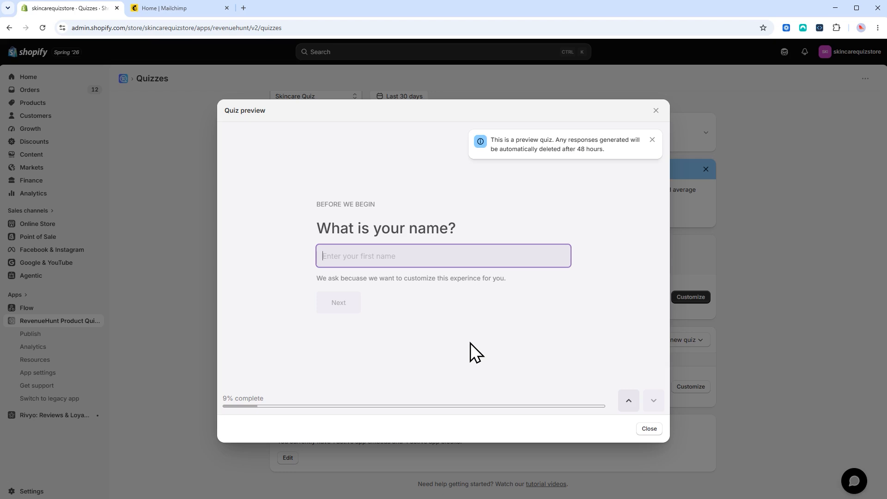
type("Paulina RevenueHunt MLTest")
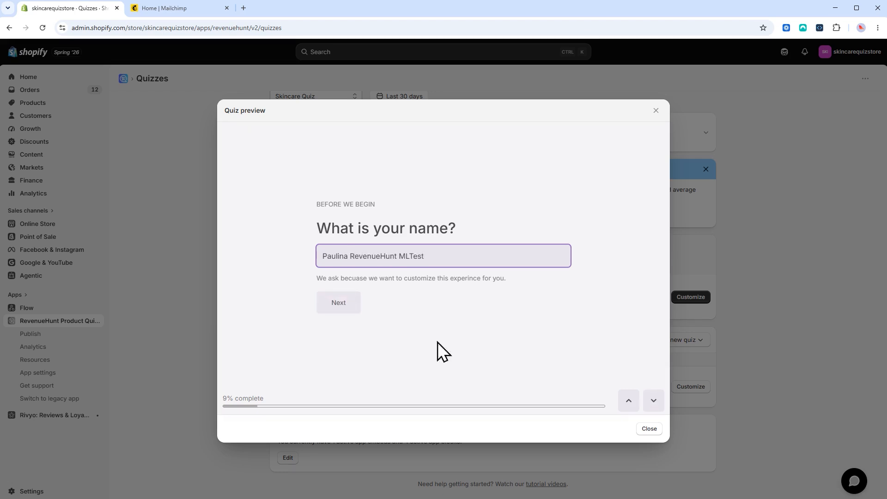
key("Return")
left_click(368, 293)
left_click(259, 362)
left_click(374, 279)
left_click(404, 310)
key("Return")
left_click(397, 291)
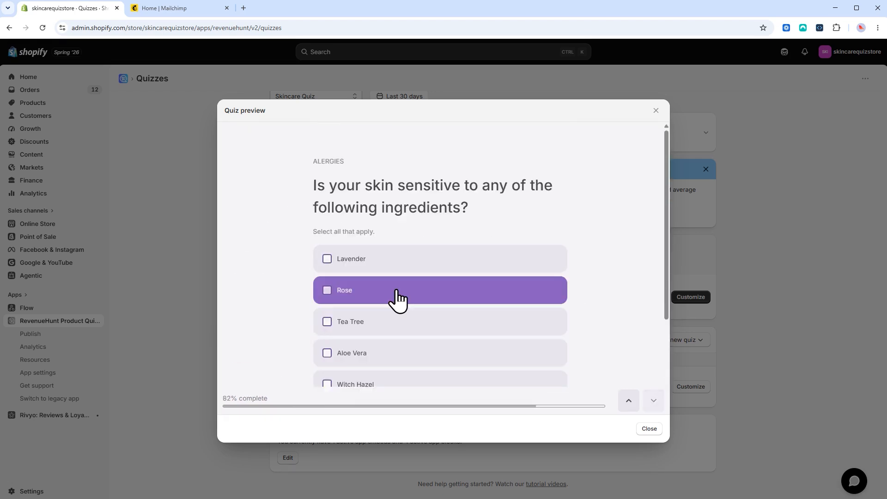
key("Return")
Enter a test email address, agree to marketing emails, submit the quiz, and close the preview
left_click(379, 261)
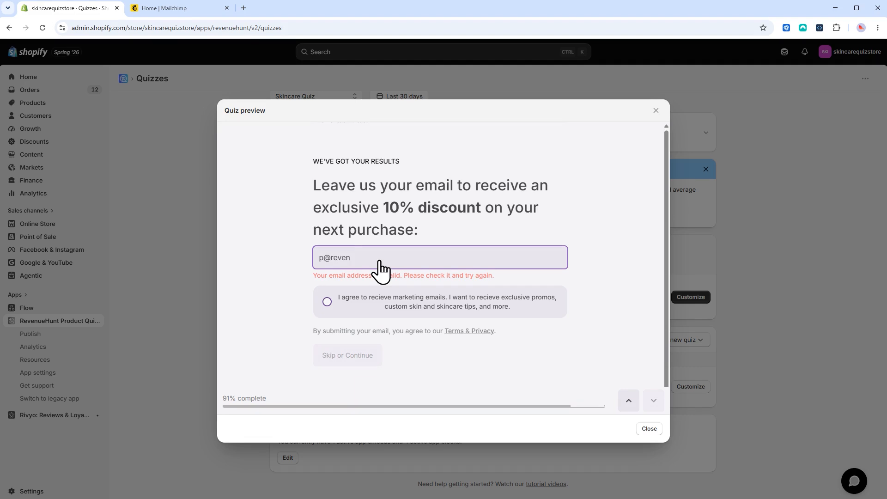
left_click_drag(414, 256, 318, 271)
left_click(330, 293)
left_click(349, 347)
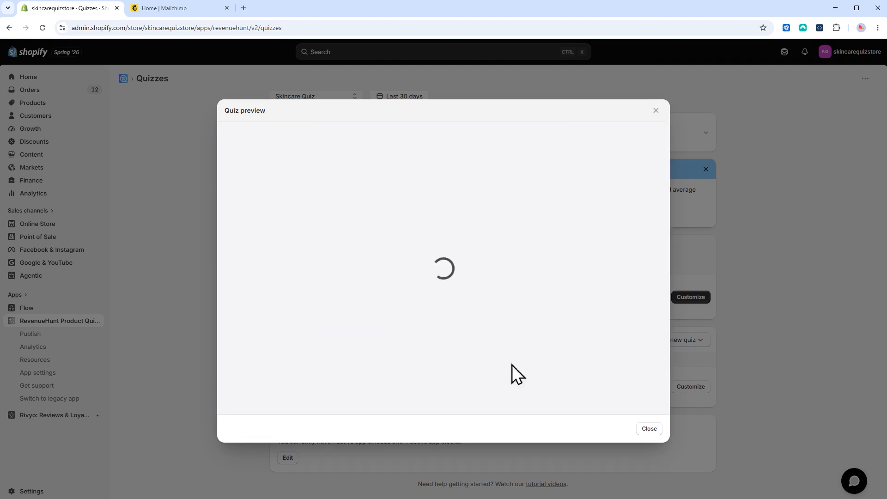
left_click_drag(660, 215, 659, 119)
left_click(655, 110)
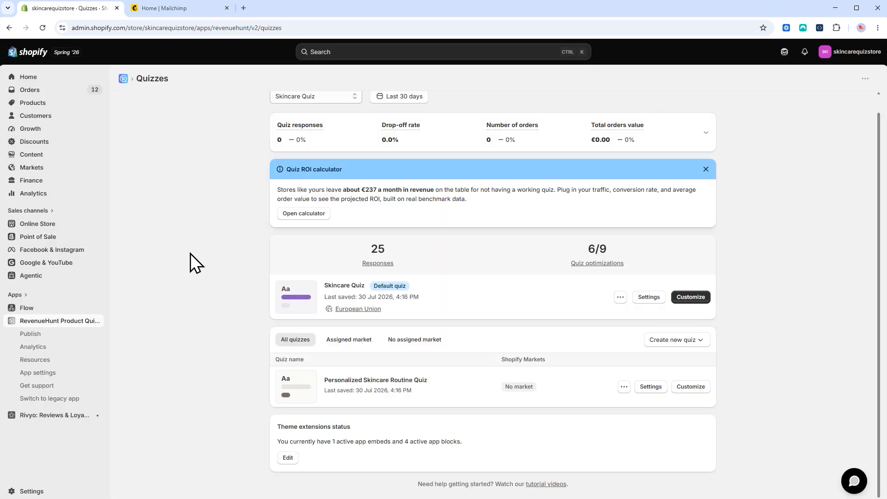
left_click(181, 6)
Reload Mailchimp Contacts and check the new test contact's tags: revenuehunt, dry_skin, 30s, quiz1
left_click(69, 191)
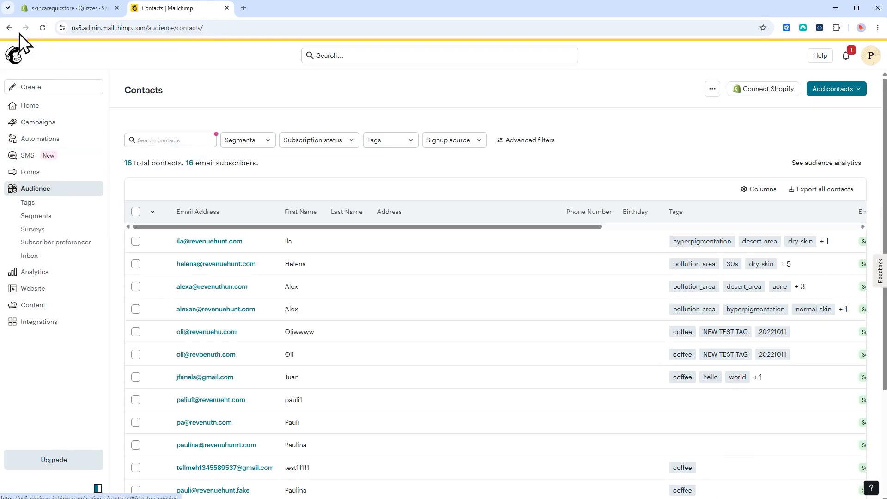
left_click(41, 28)
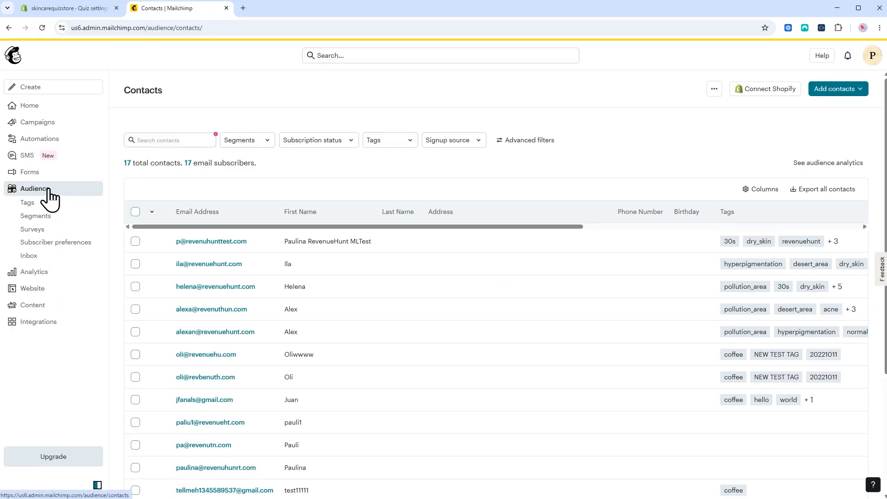
left_click(198, 242)
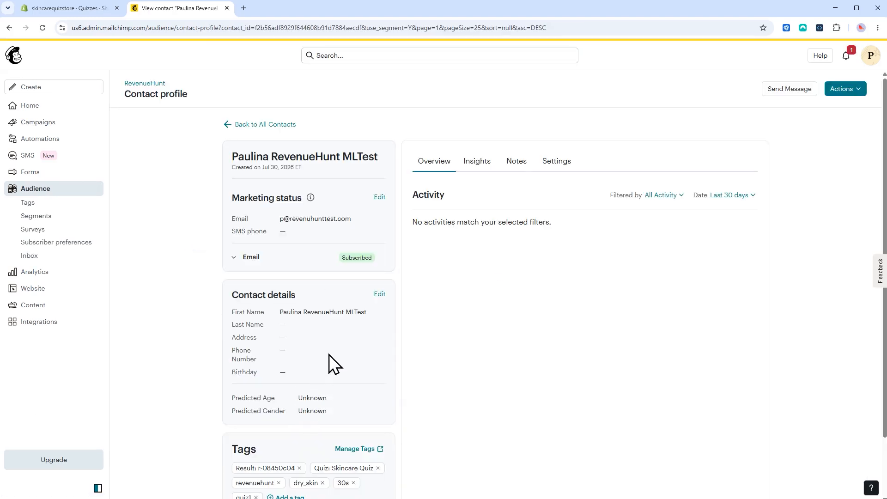
scroll(884, 253, "down", 2)
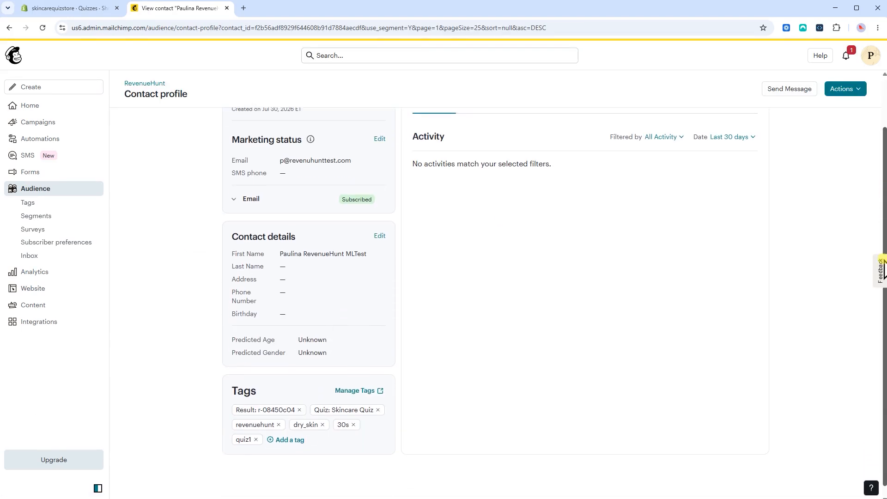
left_click_drag(884, 247, 884, 238)
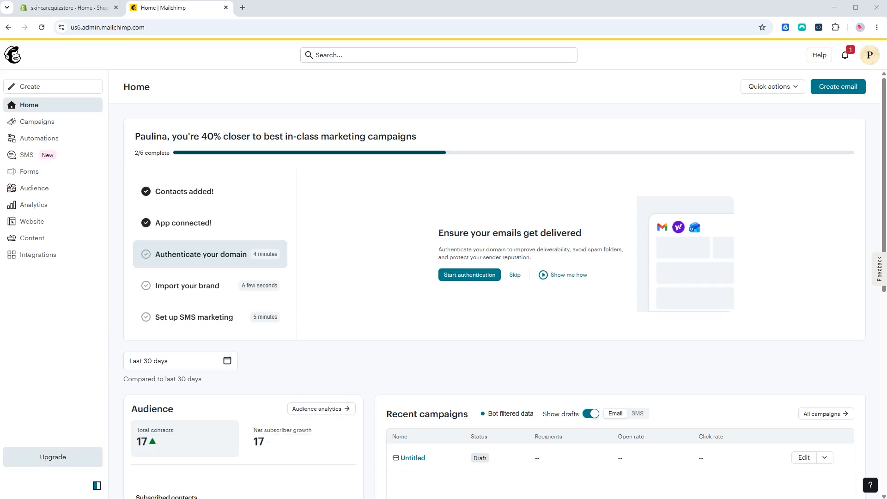
Start a new audience segment filtered to Tags is any of revenuehunt and quiz1
left_click(71, 189)
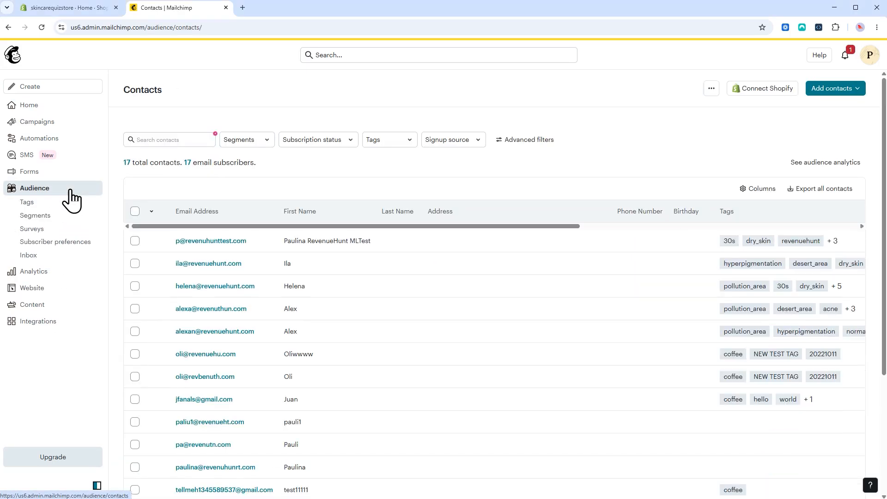
left_click(55, 226)
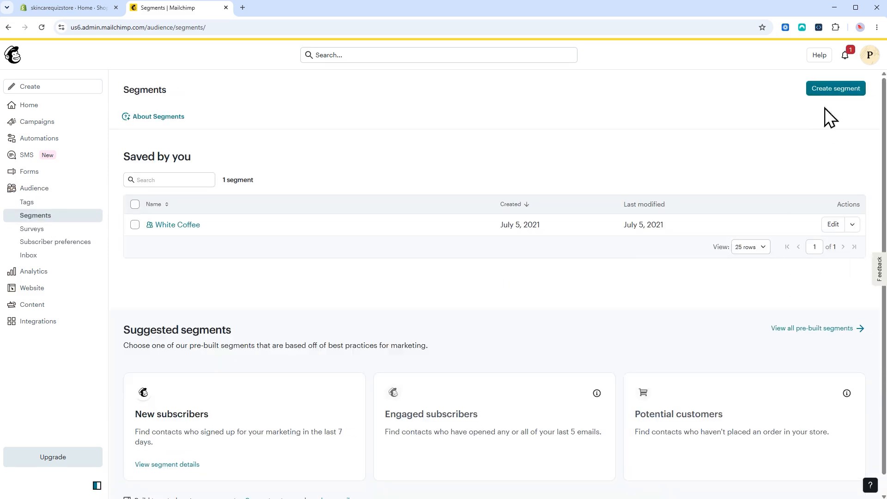
left_click(833, 90)
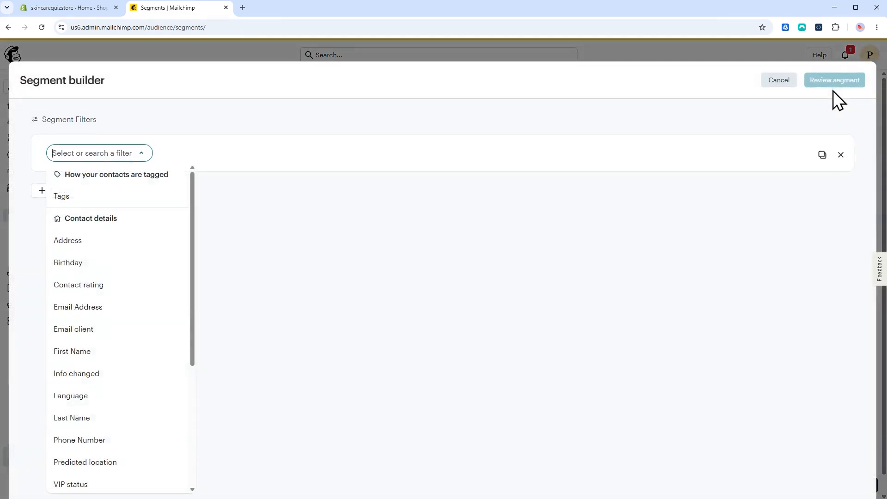
left_click(73, 198)
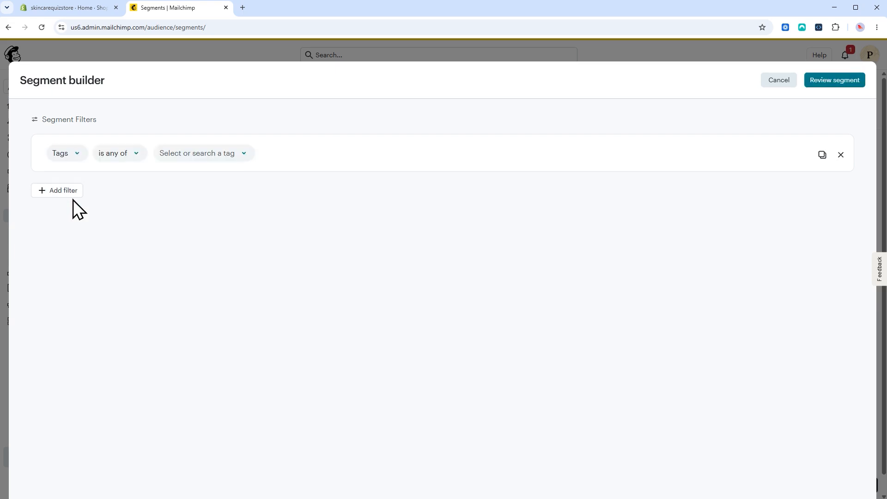
left_click(122, 161)
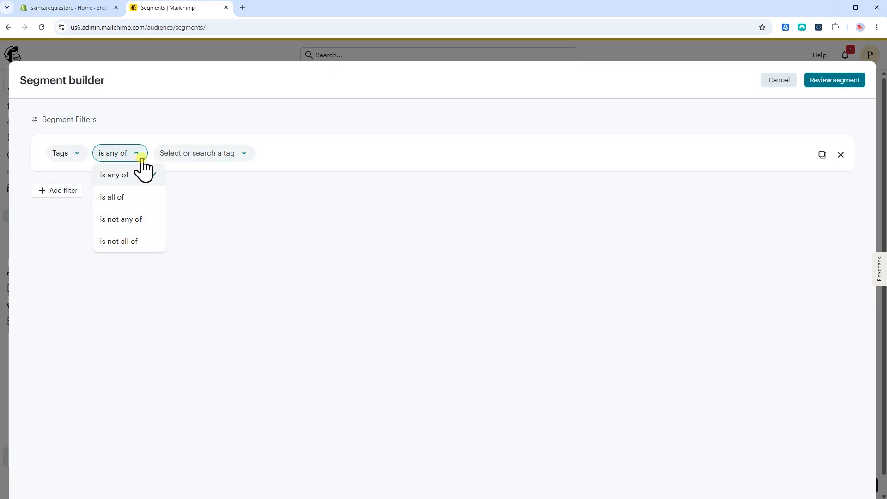
left_click(210, 157)
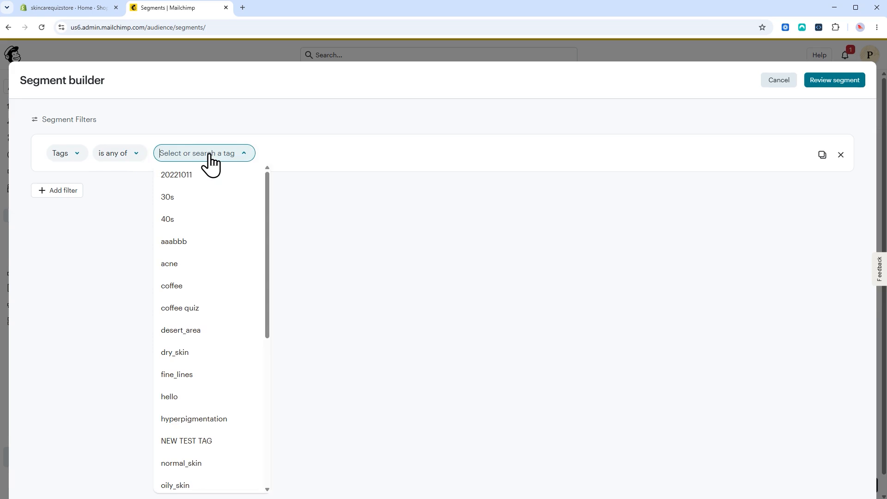
type("reve")
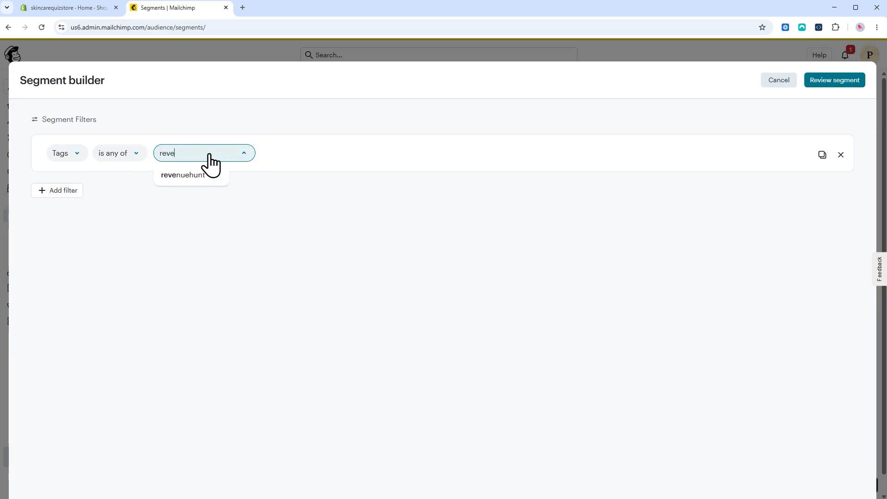
left_click(205, 174)
type("quiz")
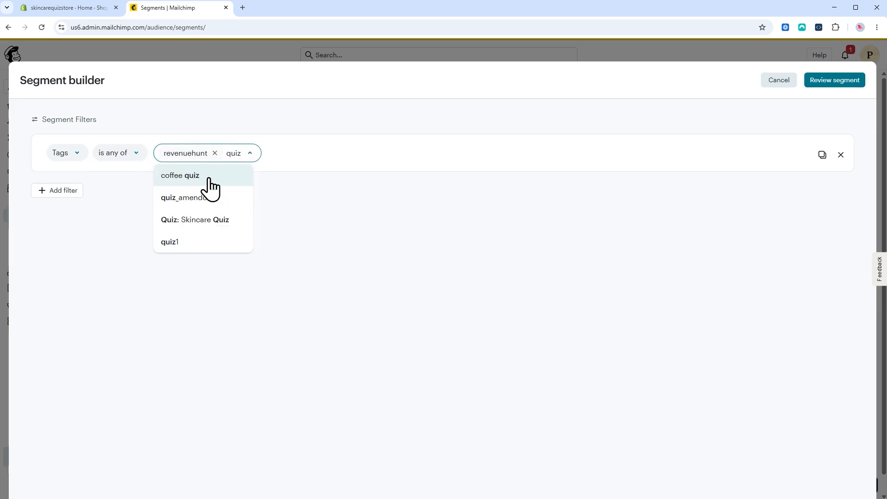
left_click(191, 242)
left_click(74, 215)
Review the matching contacts and save the segment as 'Revenuehunt Contacts'
left_click(834, 81)
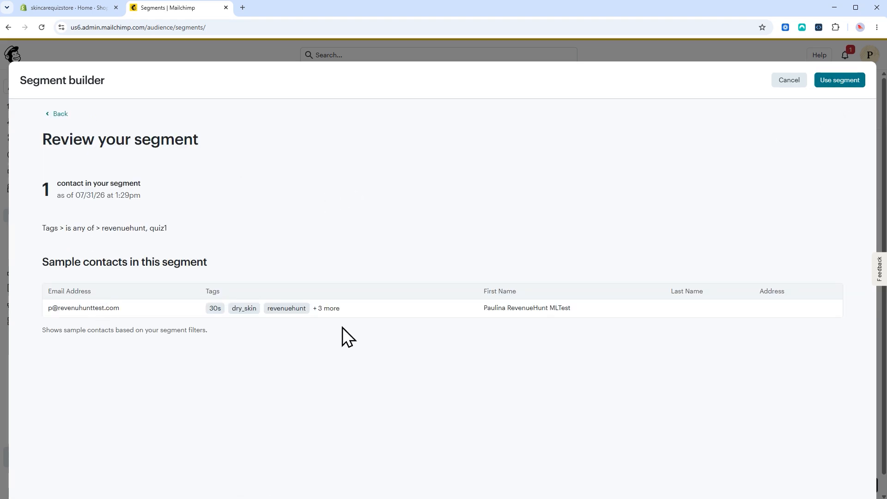
left_click(839, 83)
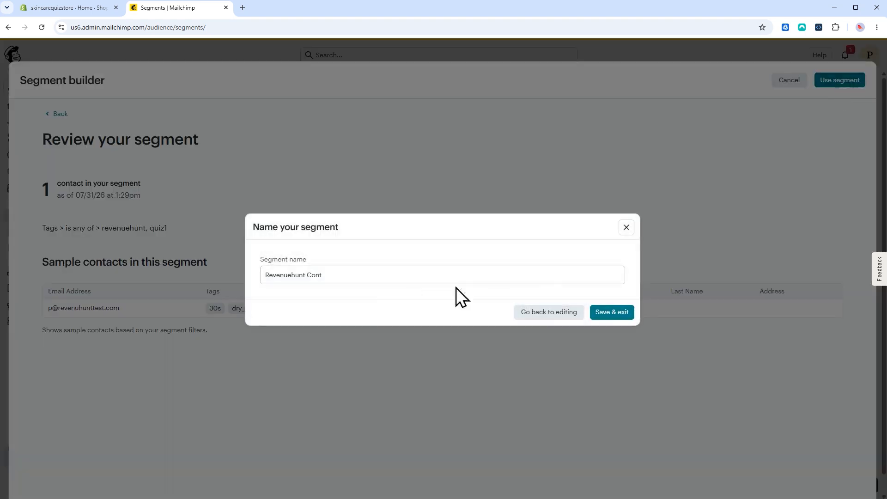
left_click(414, 277)
type("acts")
left_click(400, 315)
left_click(611, 312)
left_click(190, 225)
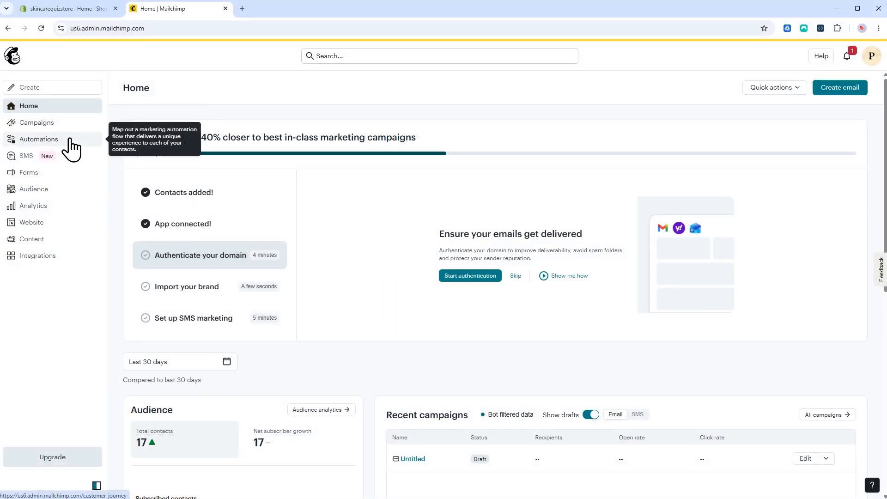
Create a new automation flow from scratch named 'Post-quiz email flow'
left_click(70, 140)
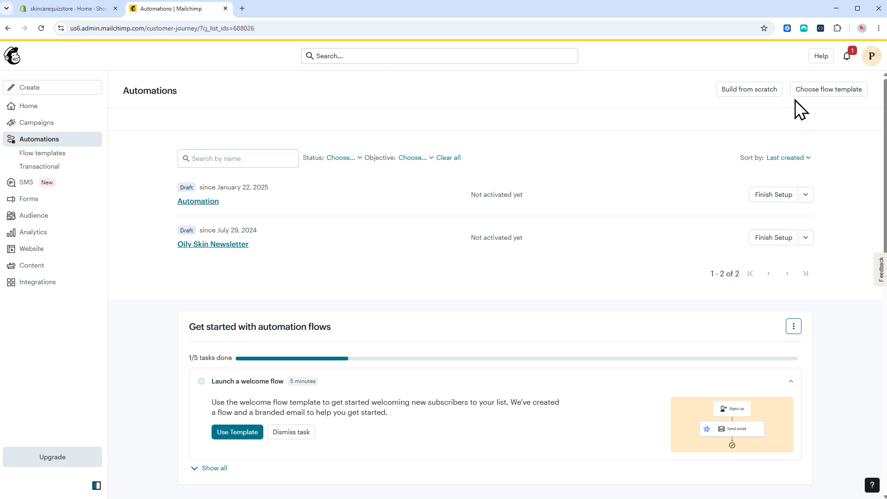
left_click(758, 90)
left_click(559, 217)
type("Post-quiz emai")
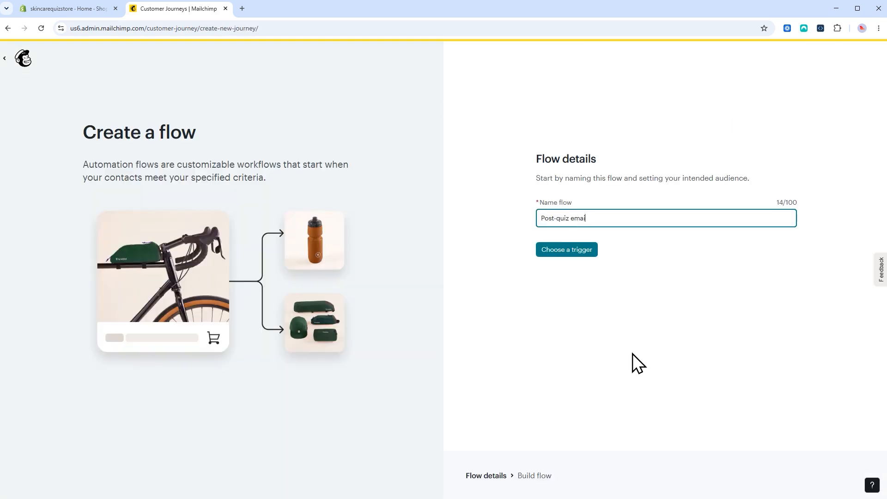
type("l flow")
left_click(578, 248)
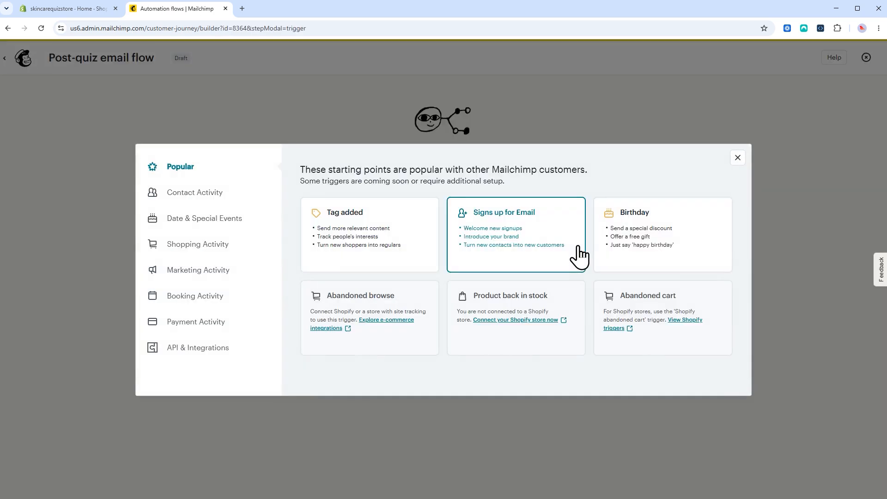
Set the flow's trigger to Tag added with the quiz1 tag and save it
left_click(355, 237)
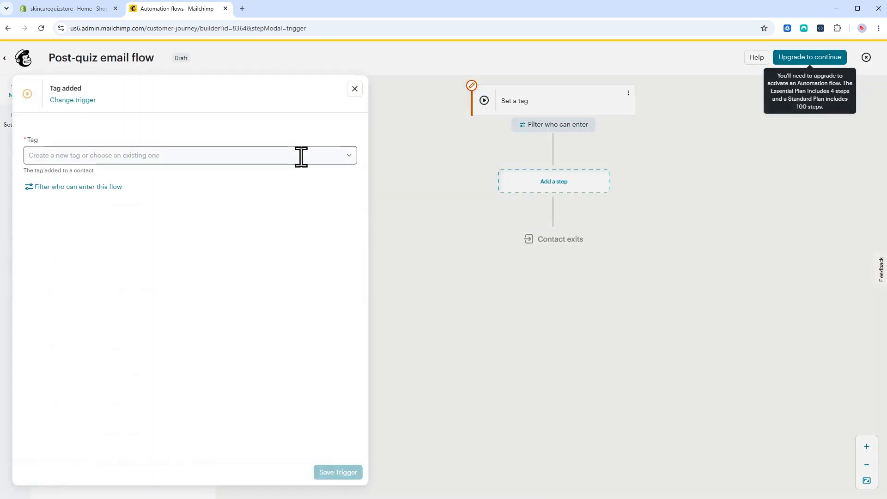
left_click(301, 156)
type("quiz")
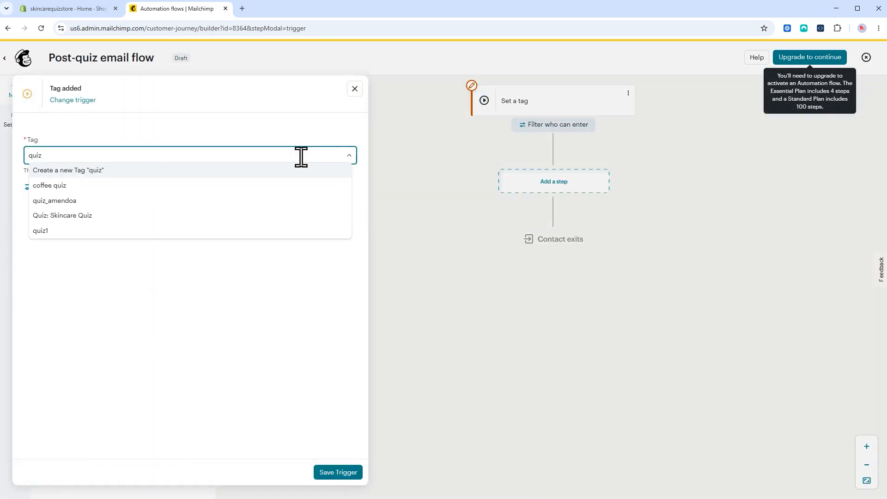
left_click(46, 231)
left_click(356, 472)
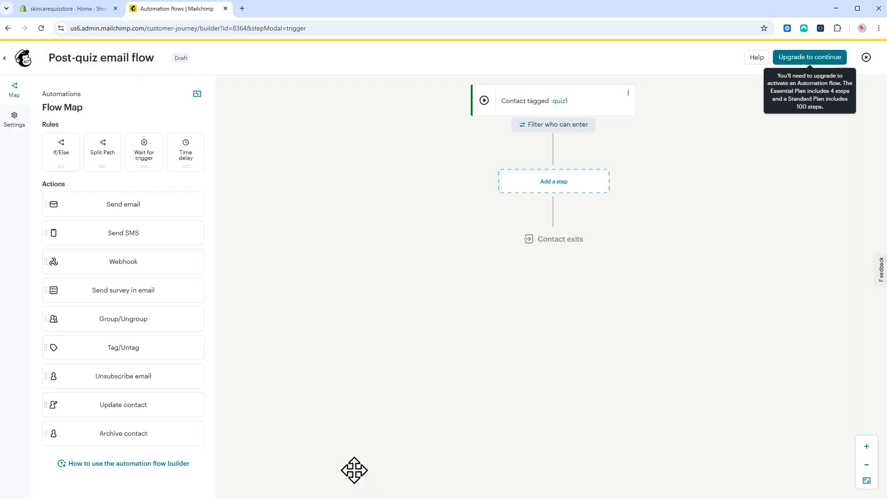
Add a Send email step with subject 'Your Quiz Results & recommendations' and design it in the New Builder
left_click_drag(148, 192, 508, 201)
left_click(257, 217)
type("Your Qu")
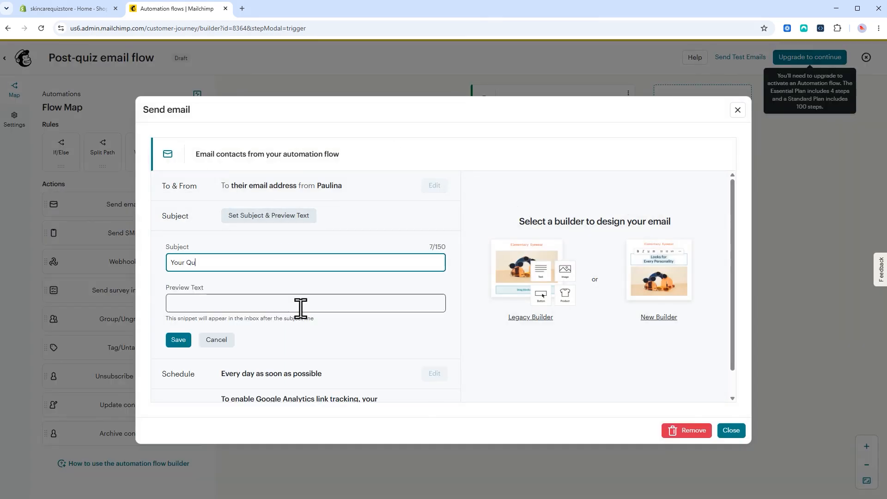
type("iz Results & recommendations")
left_click(176, 341)
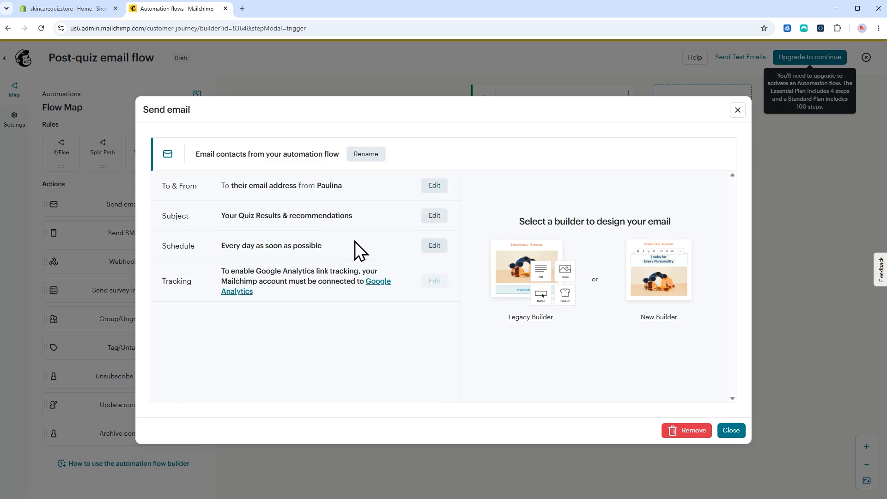
left_click(661, 317)
Apply the Minimal template and add Text A and Text B paragraph blocks below the logo
mouse_move(193, 264)
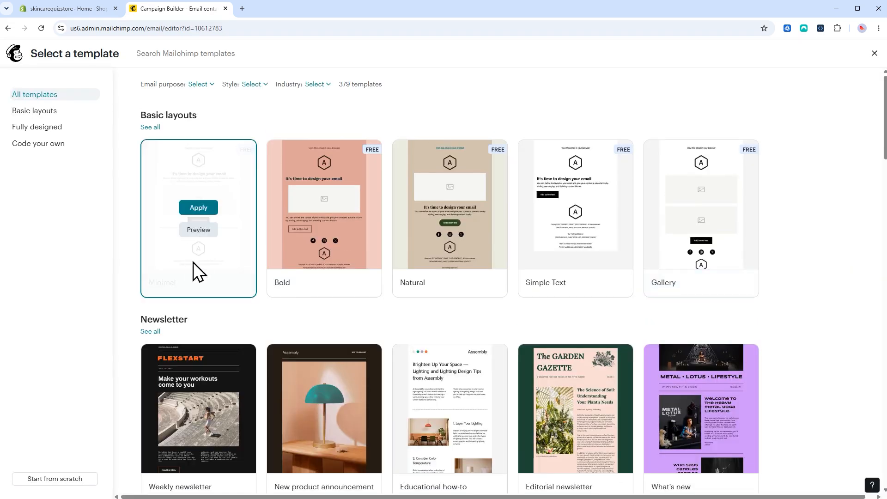
left_click(198, 208)
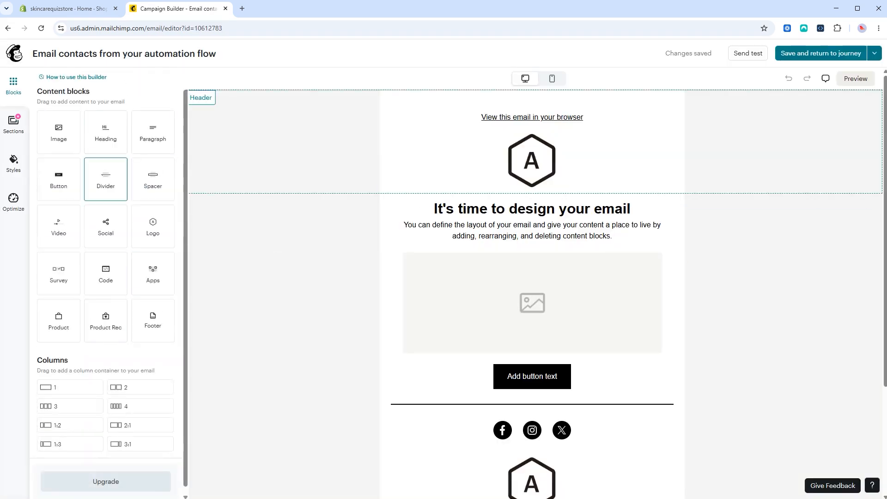
left_click_drag(152, 132, 481, 200)
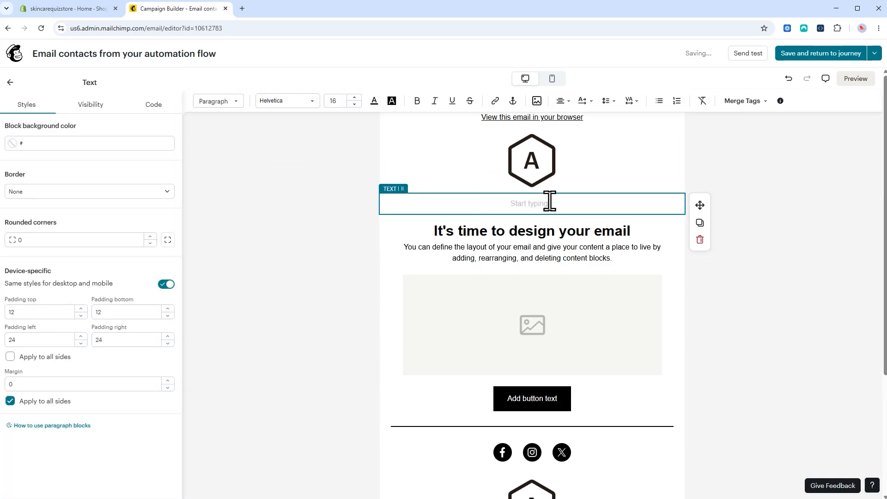
type("Text A")
left_click(10, 83)
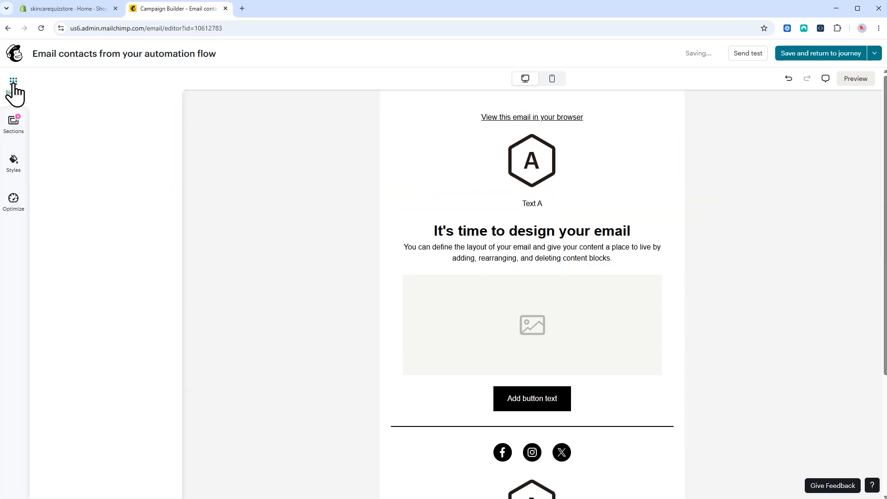
left_click_drag(152, 132, 547, 225)
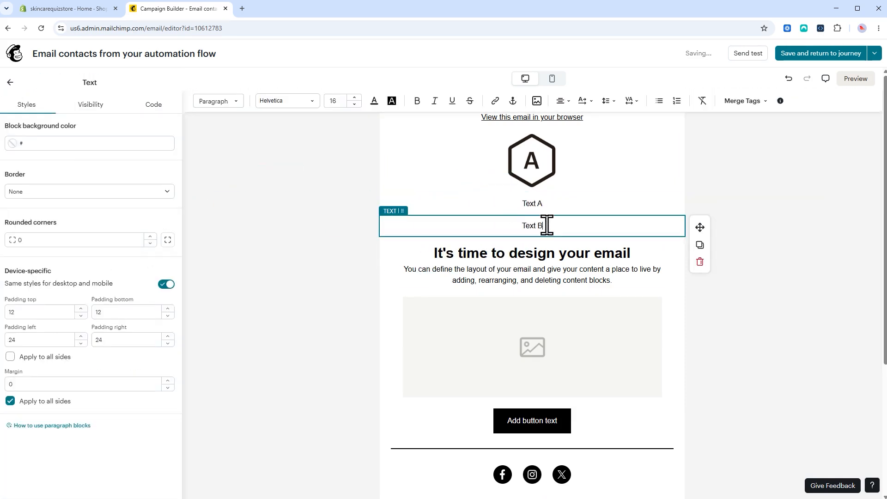
Check the Text A paragraph's visibility settings and dynamic content help, then save and return to the flow
left_click(548, 202)
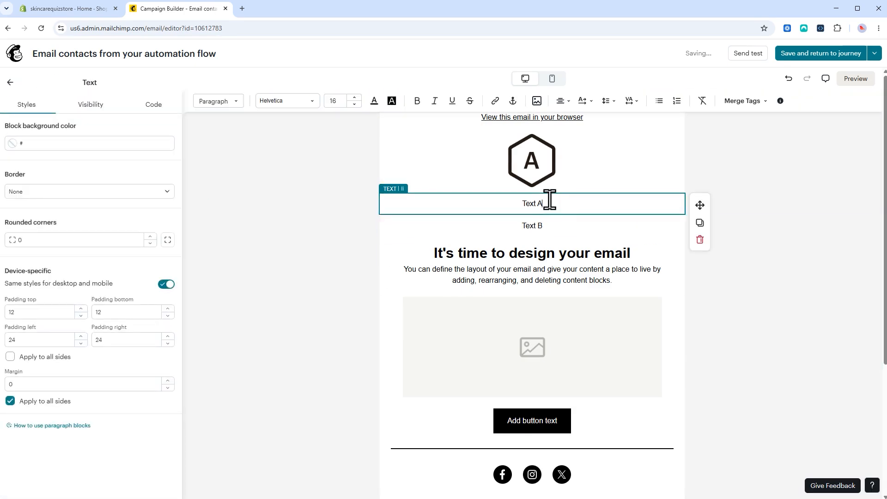
left_click(91, 106)
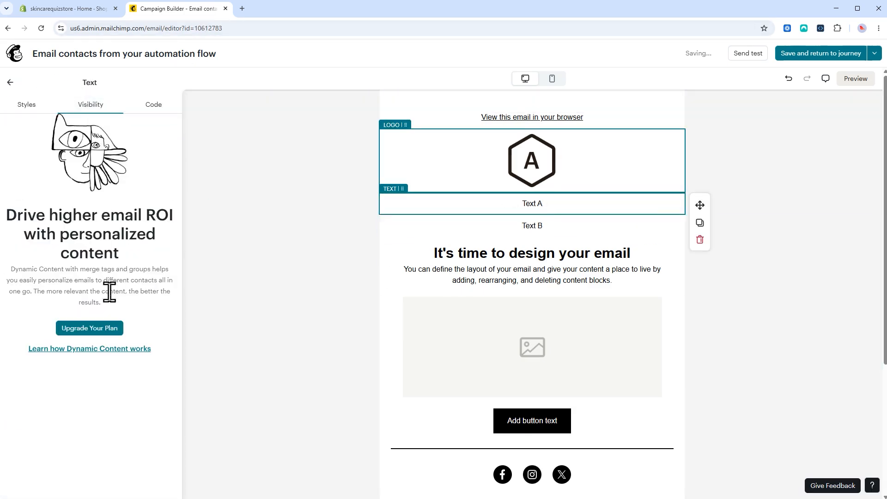
left_click(107, 352)
scroll(500, 215, "down", 15)
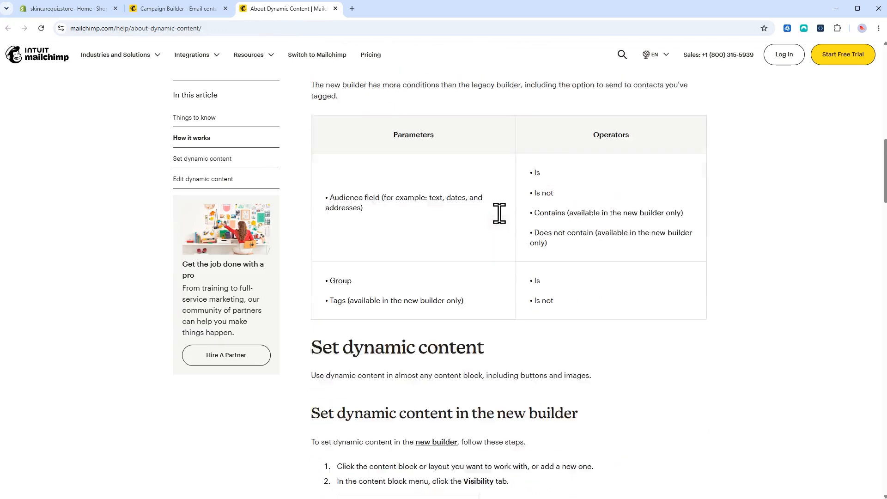
scroll(498, 213, "down", 15)
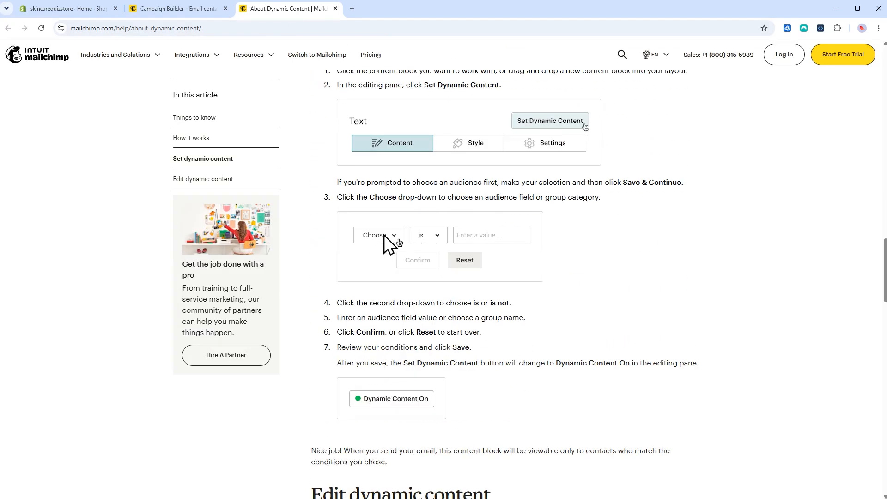
scroll(660, 309, "up", 5)
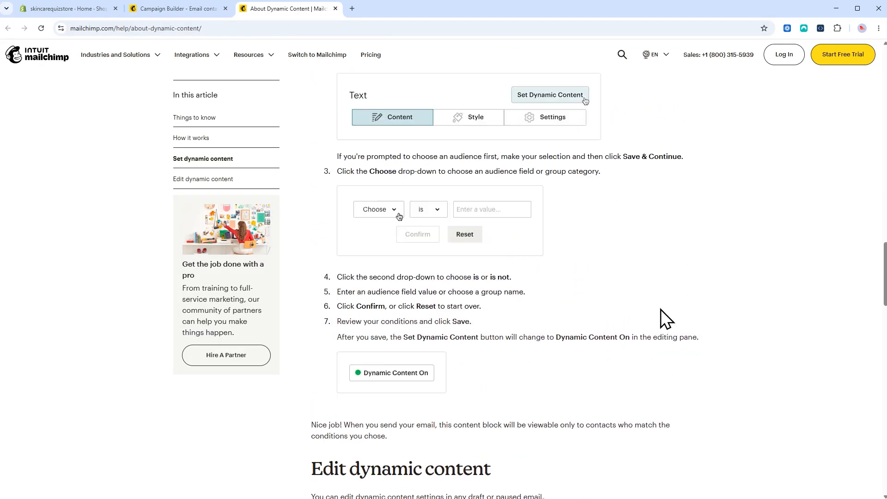
left_click(184, 13)
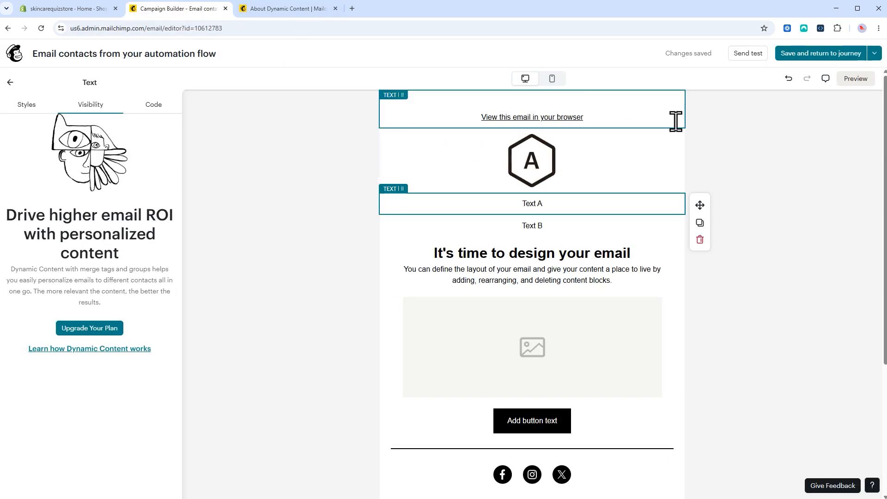
left_click(674, 121)
left_click(825, 56)
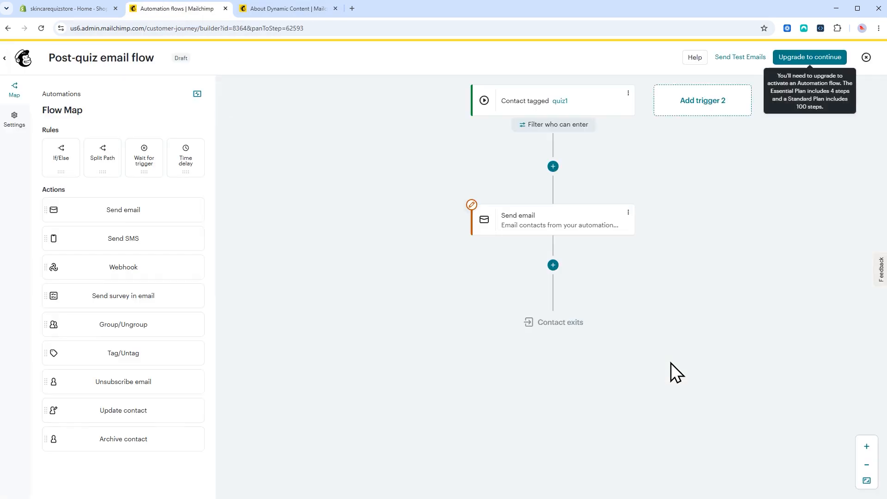
Place a 1 week Time delay and then a second Send email step below the first email, then save and close
left_click_drag(186, 159, 535, 311)
left_click(297, 475)
left_click_drag(123, 210, 553, 355)
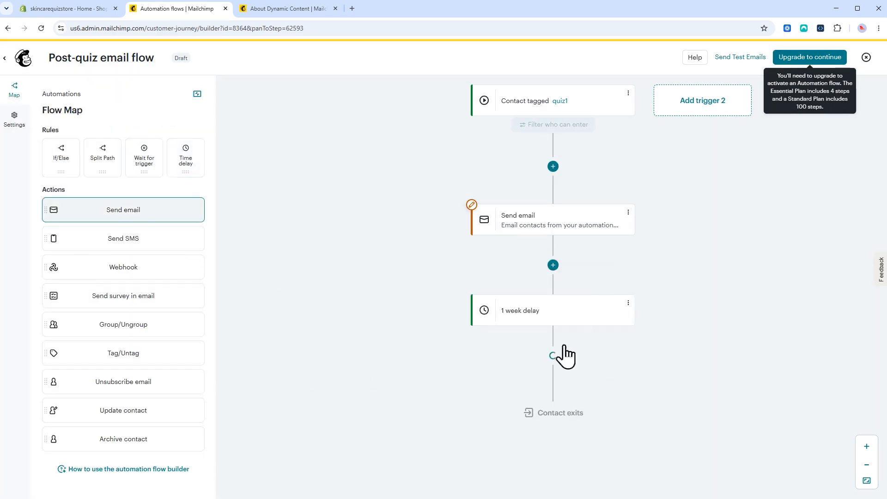
left_click(730, 429)
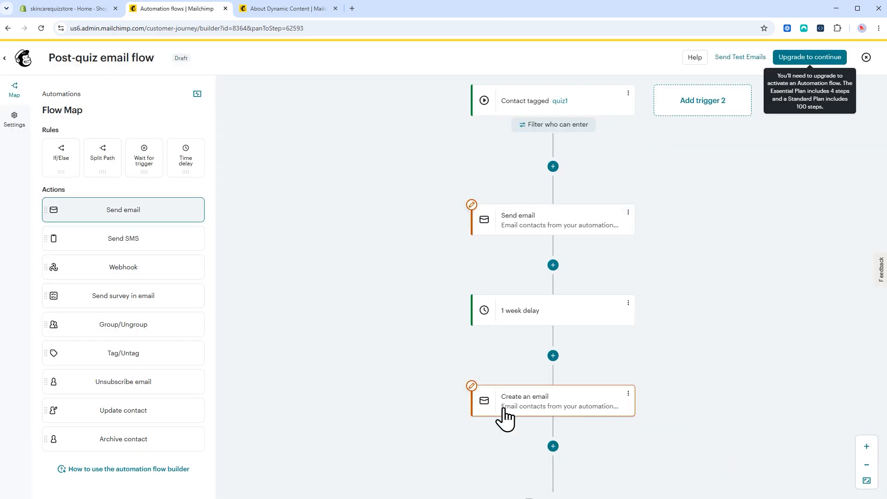
left_click(866, 57)
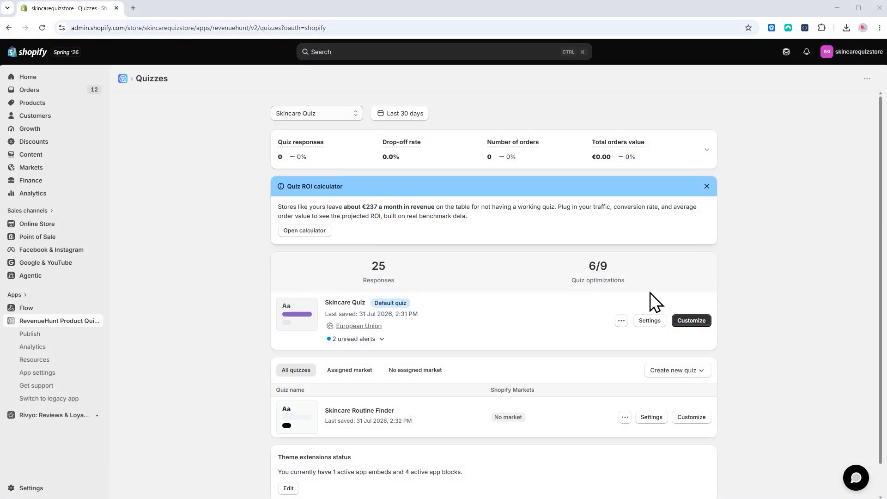
Under Skincare Quiz's Mailing & CRMs integrations, uncheck Send quiz leads to Mailchimp and save
left_click(644, 319)
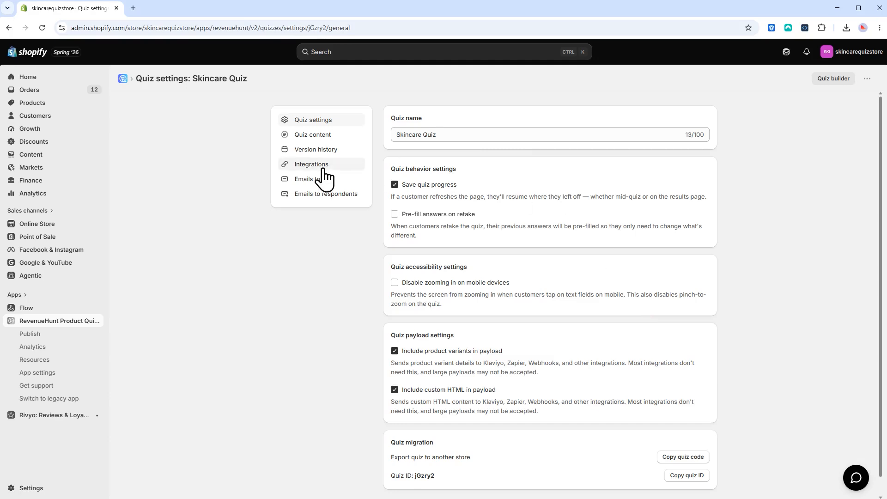
left_click(324, 166)
left_click(566, 124)
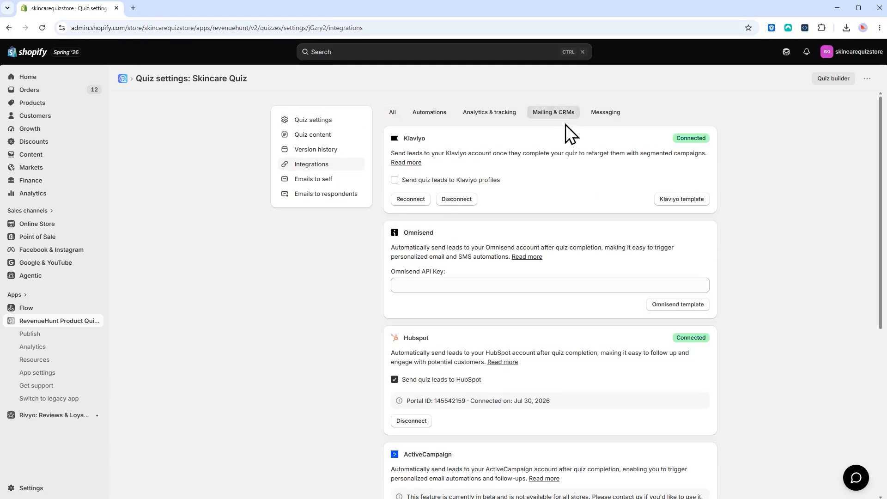
scroll(575, 198, "down", 6)
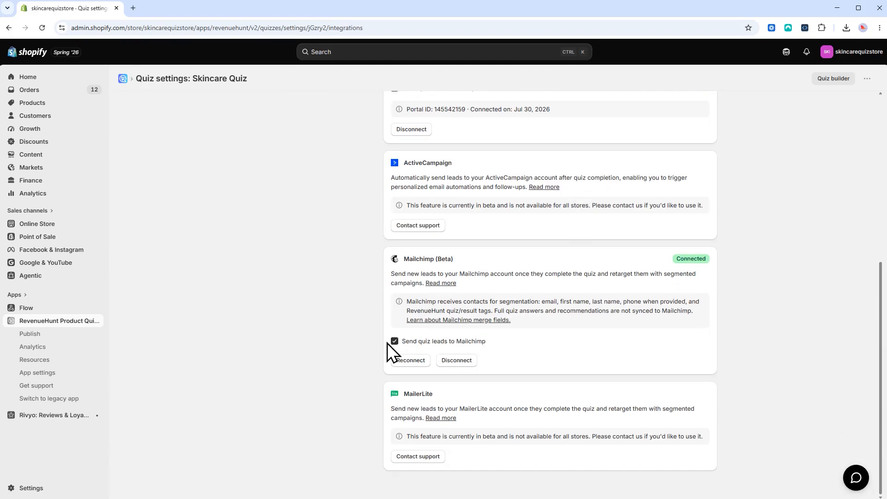
left_click(394, 341)
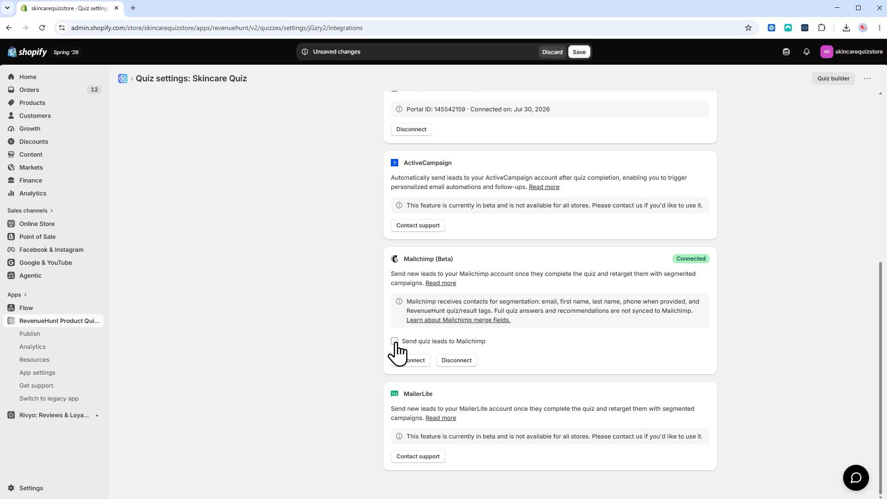
left_click(580, 51)
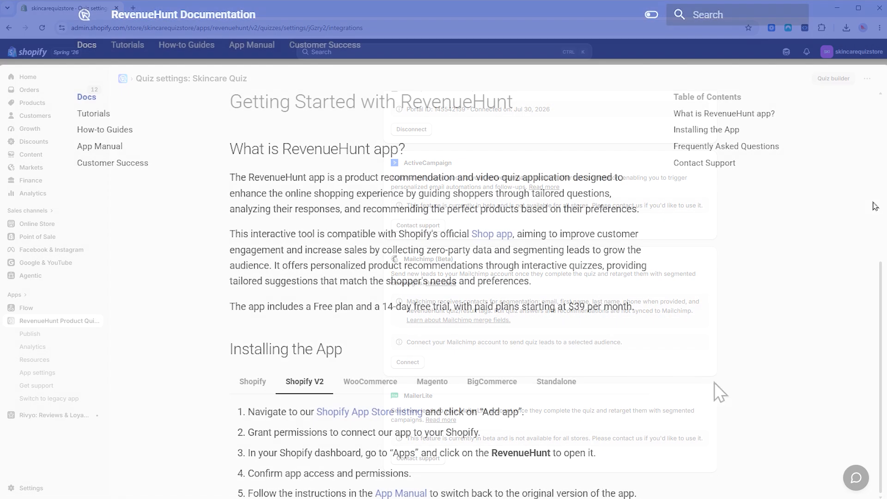
scroll(439, 277, "down", 8)
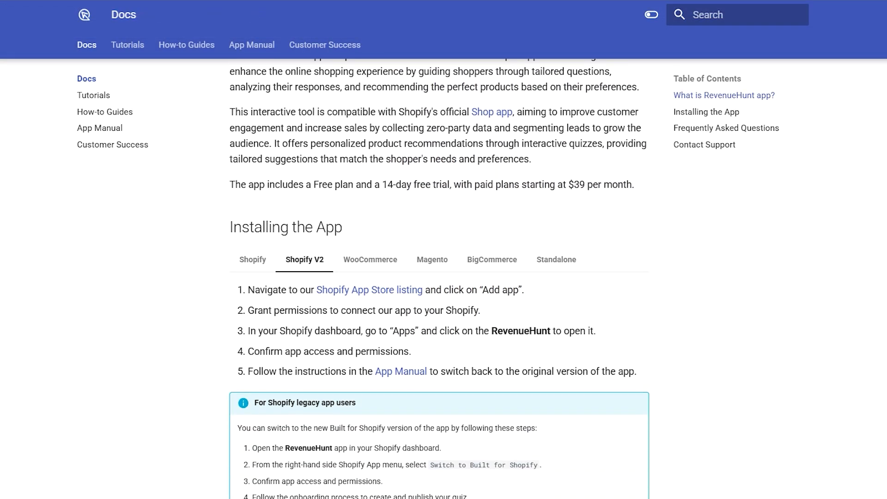
scroll(438, 277, "down", 5)
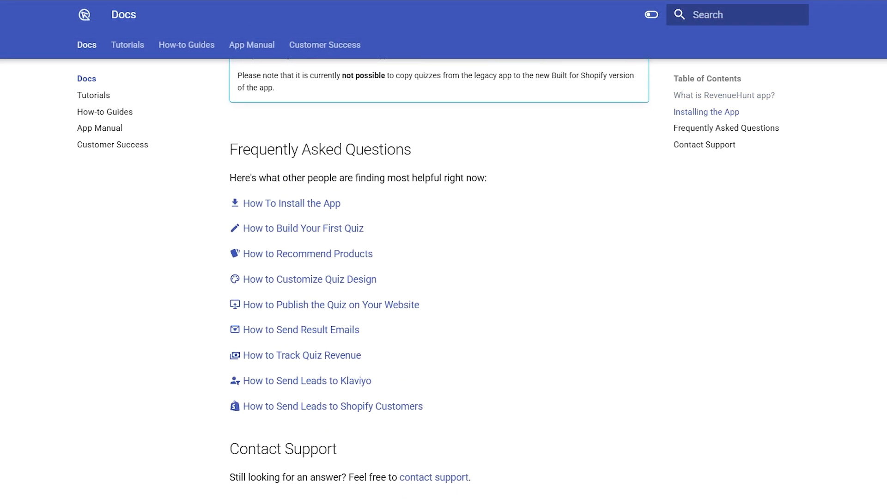